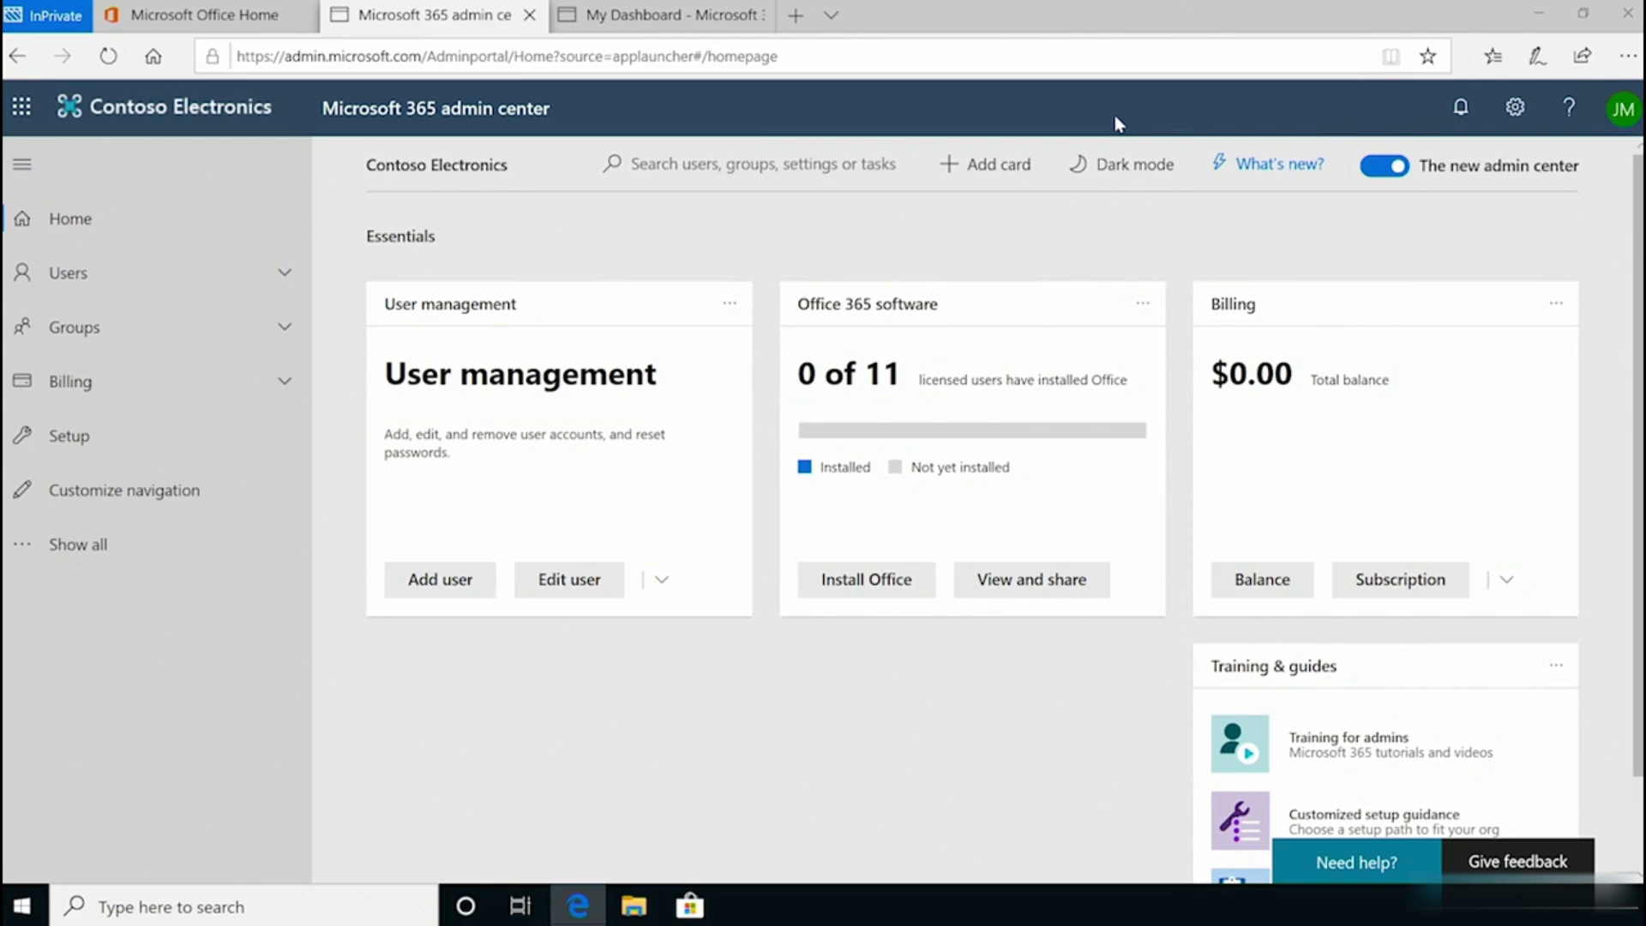
Step: Start a new user from Active users and enter their first name, last name and username
{"action": "left_click", "coordinate": [205, 272]}
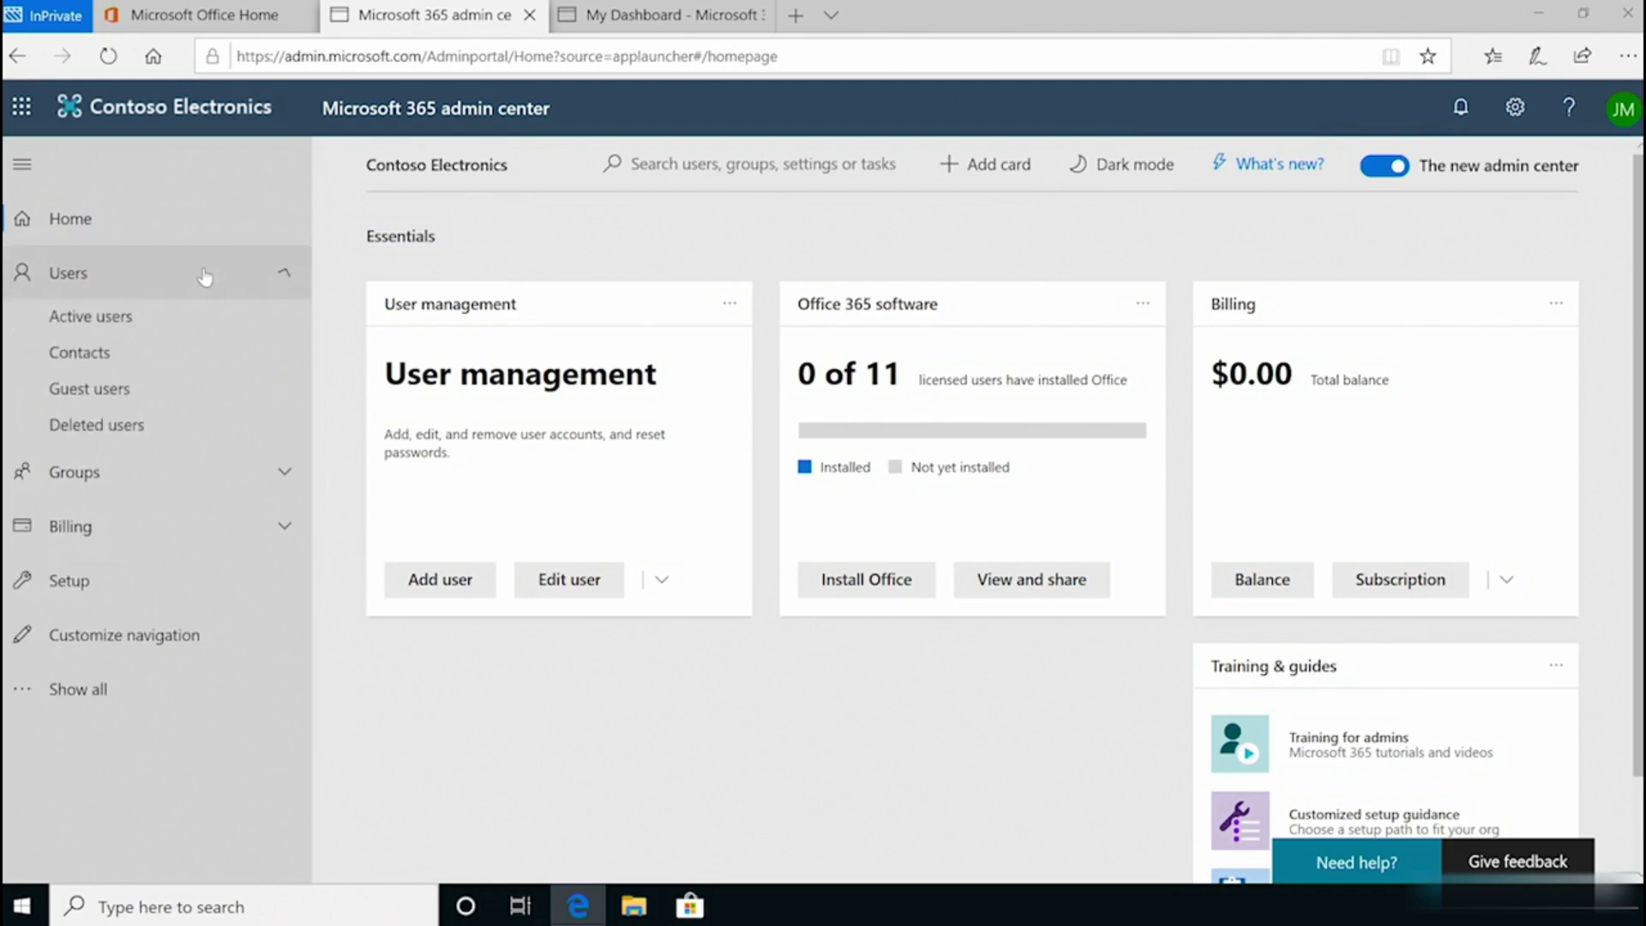
{"action": "left_click", "coordinate": [171, 321]}
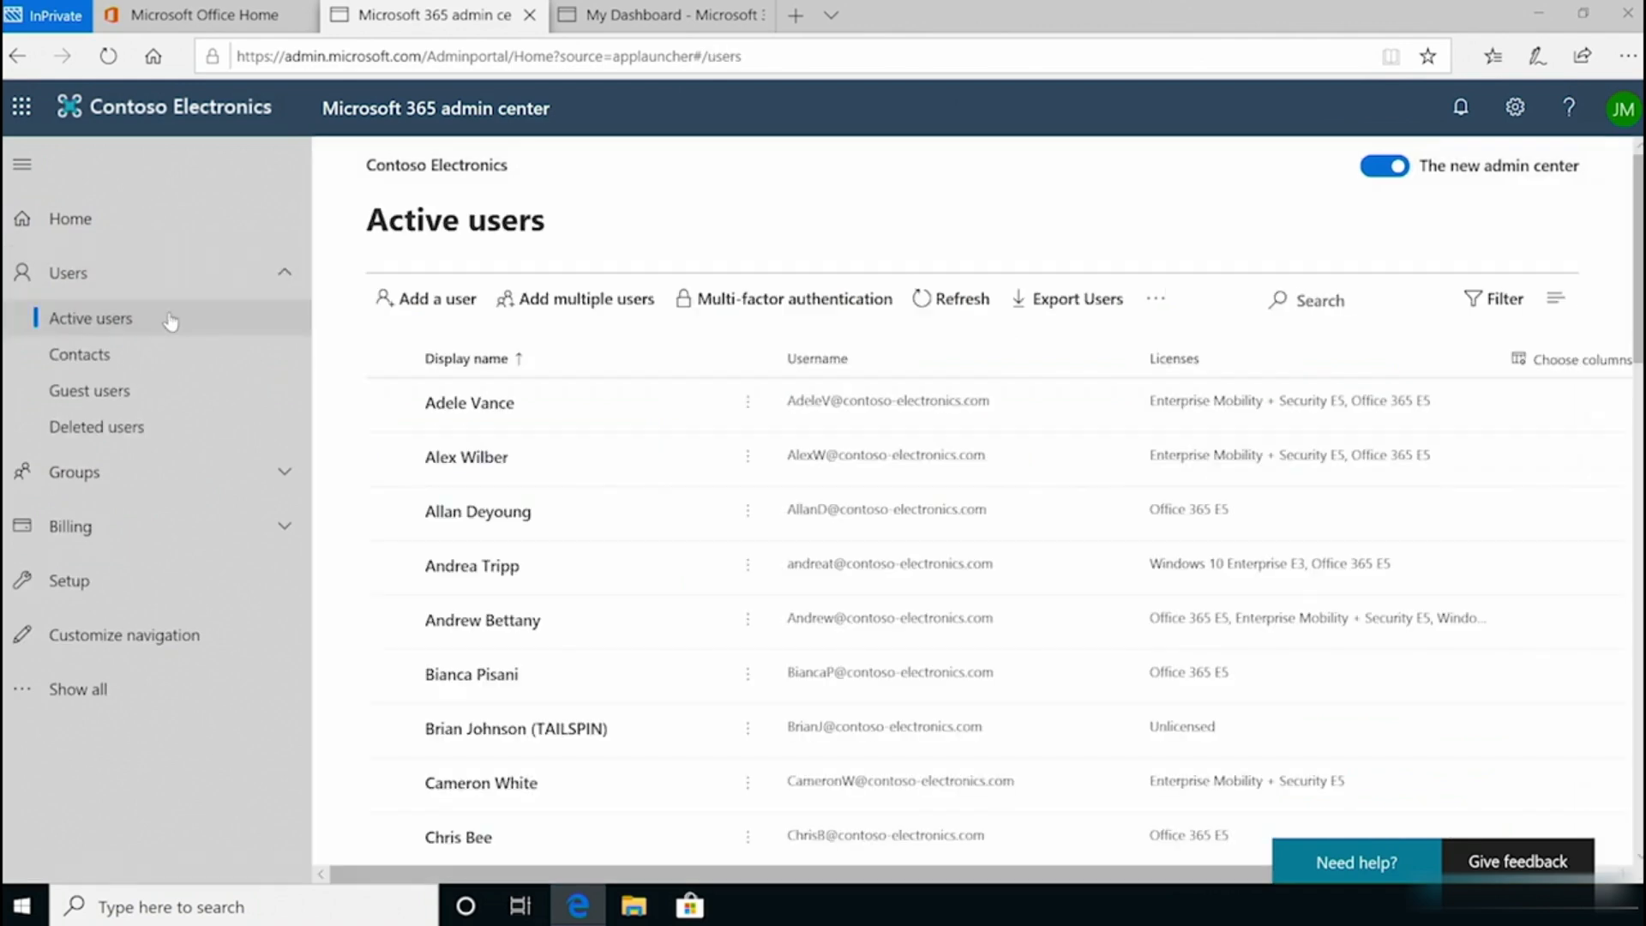
{"action": "left_click", "coordinate": [455, 310]}
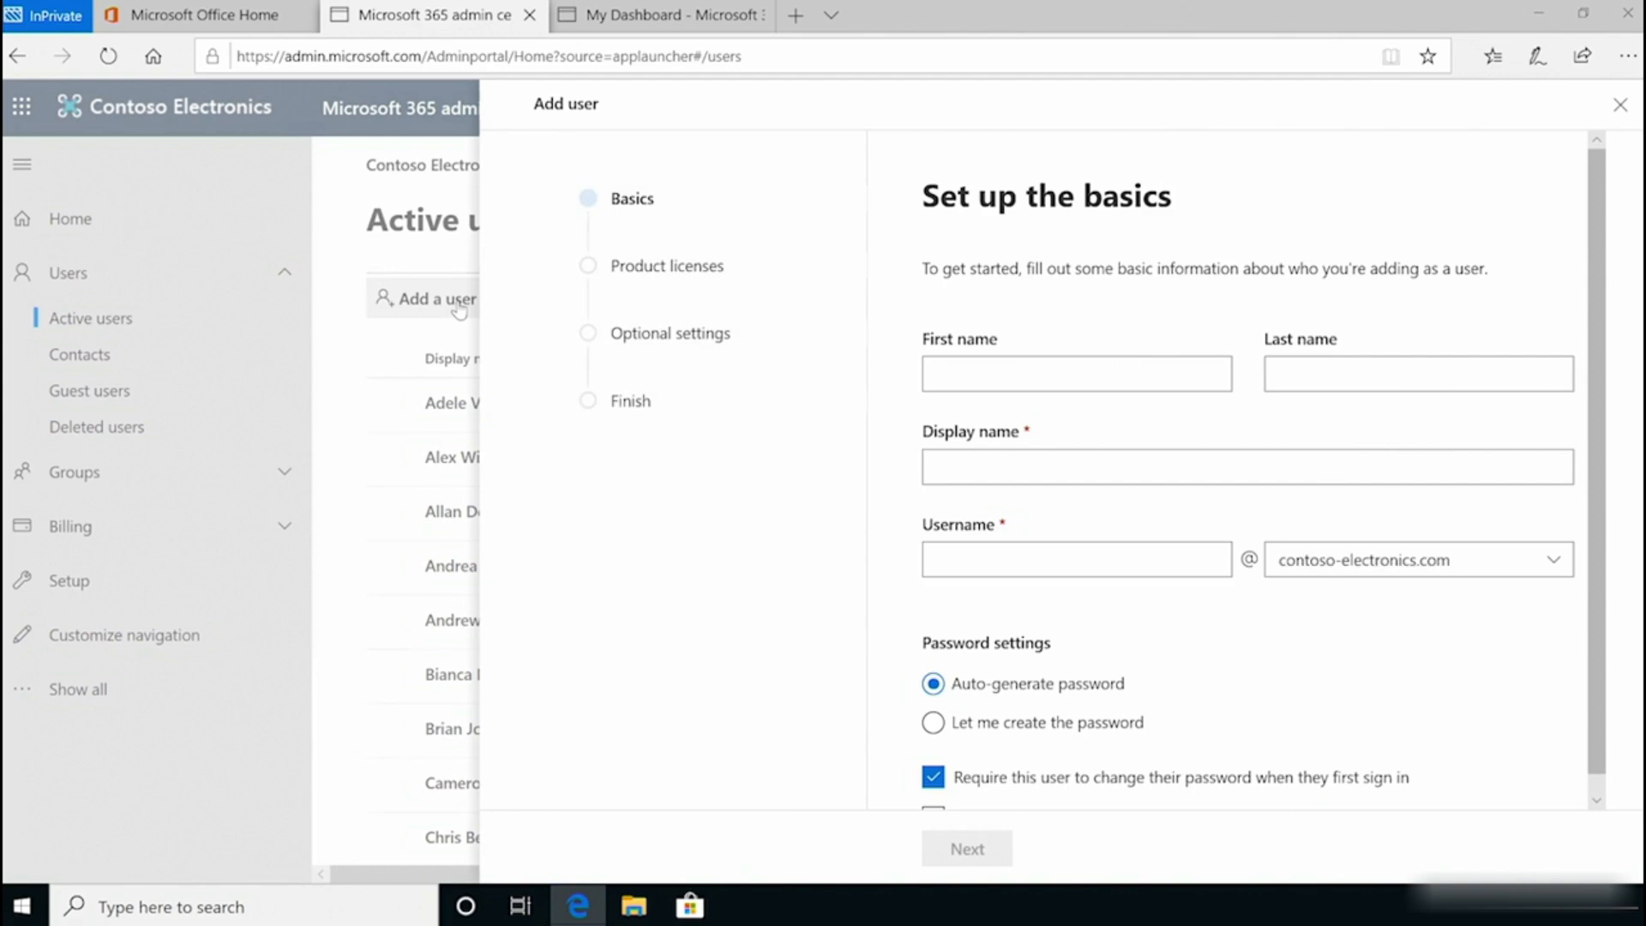
{"action": "left_click", "coordinate": [951, 375]}
{"action": "key", "text": "Tab"}
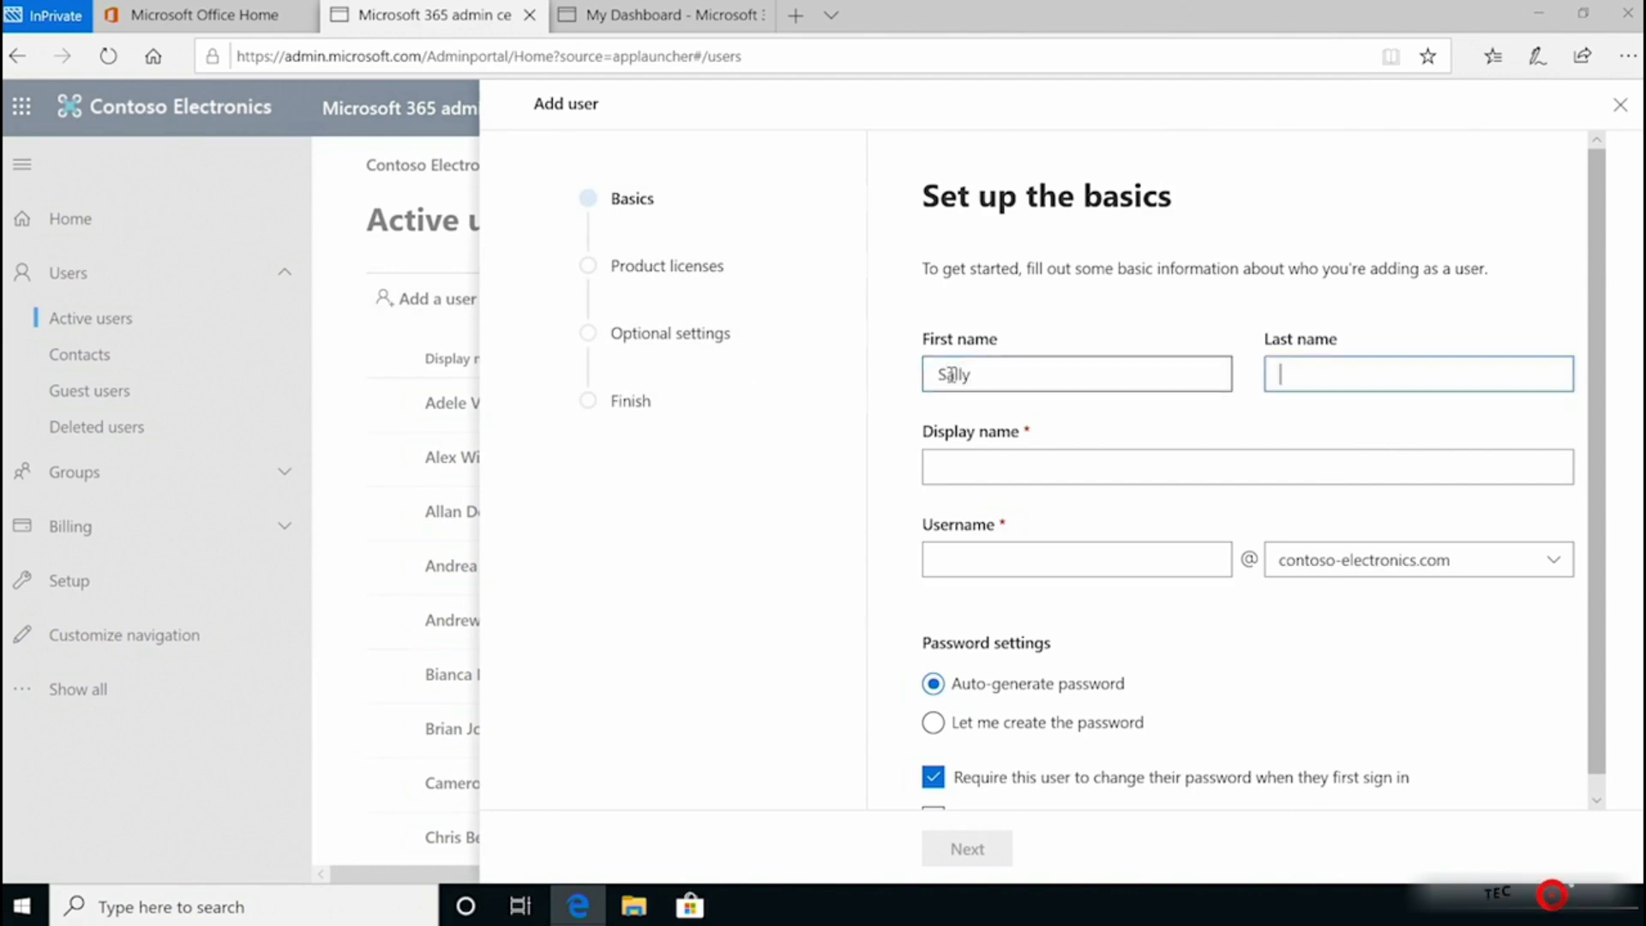
{"action": "key", "text": "Tab"}
{"action": "left_click", "coordinate": [970, 558]}
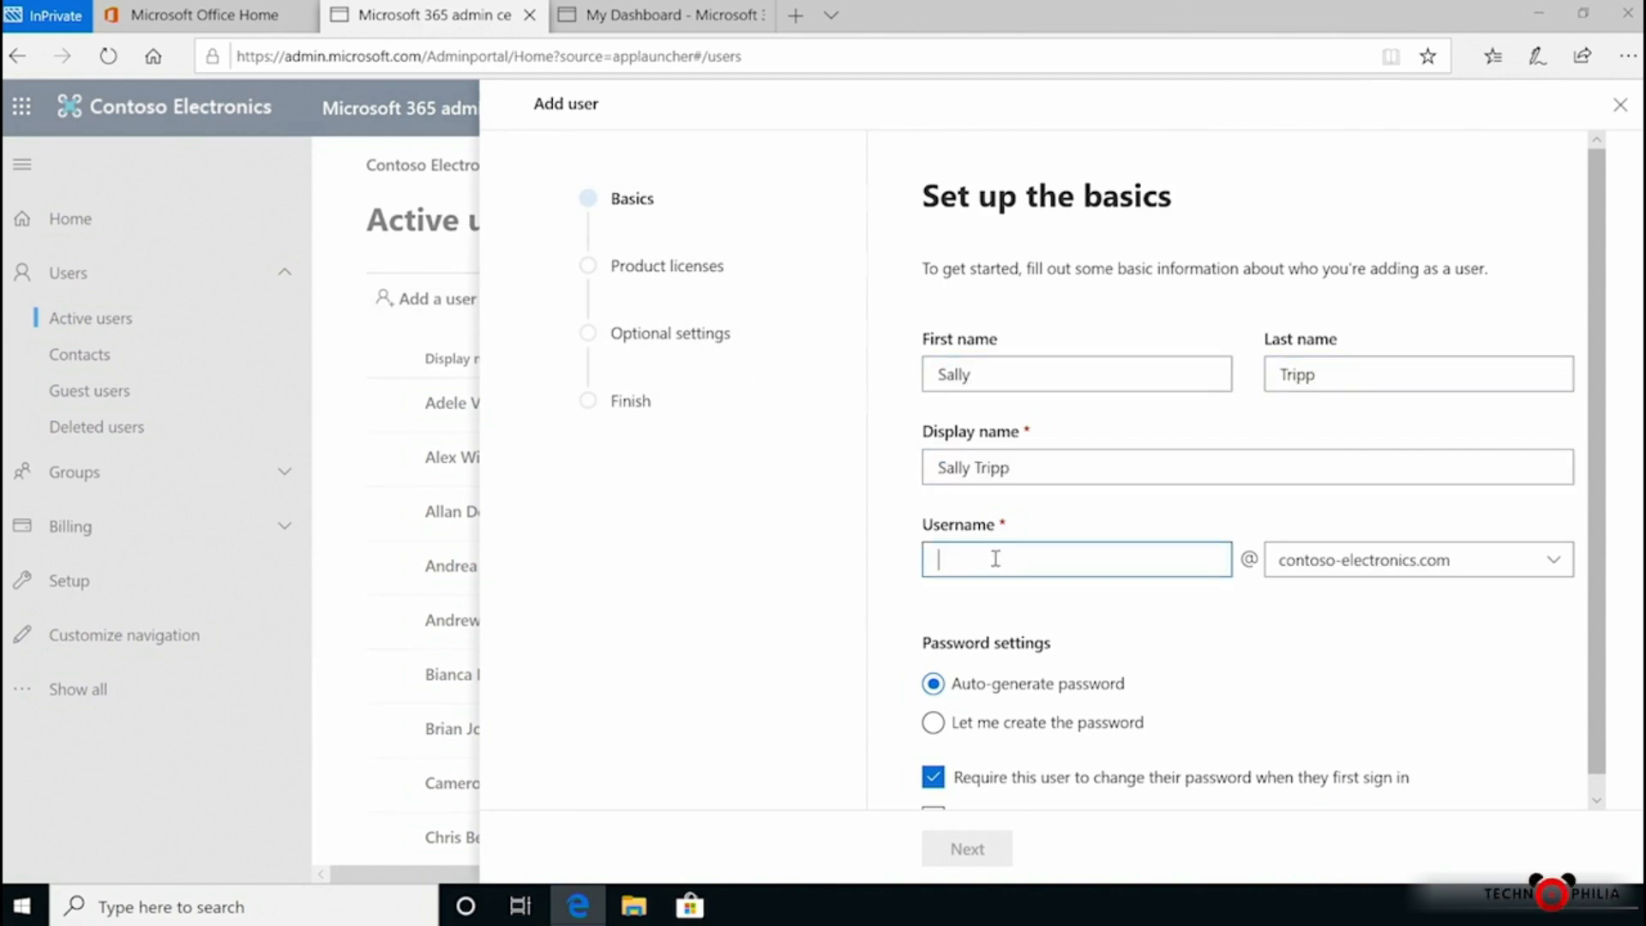
{"action": "type", "text": "sallyt"}
{"action": "key", "text": "Tab"}
Step: Set a custom password without requiring a change at first sign-in, then continue to licenses
{"action": "scroll", "coordinate": [1149, 635], "scroll_direction": "down", "scroll_amount": 1}
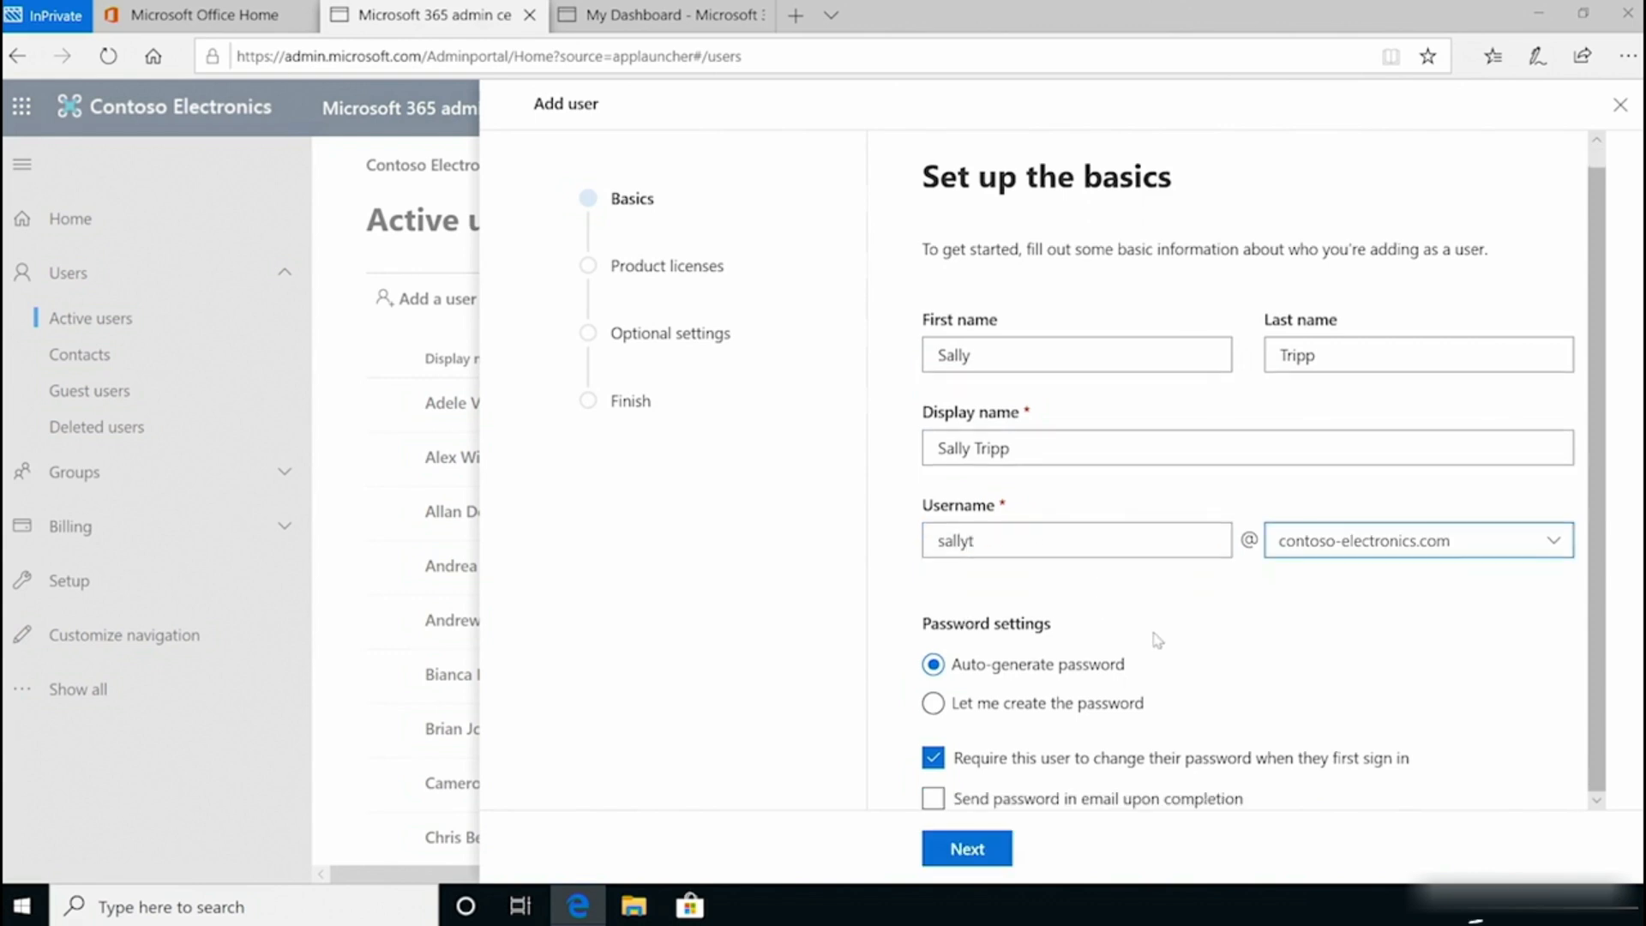
{"action": "left_click", "coordinate": [994, 711]}
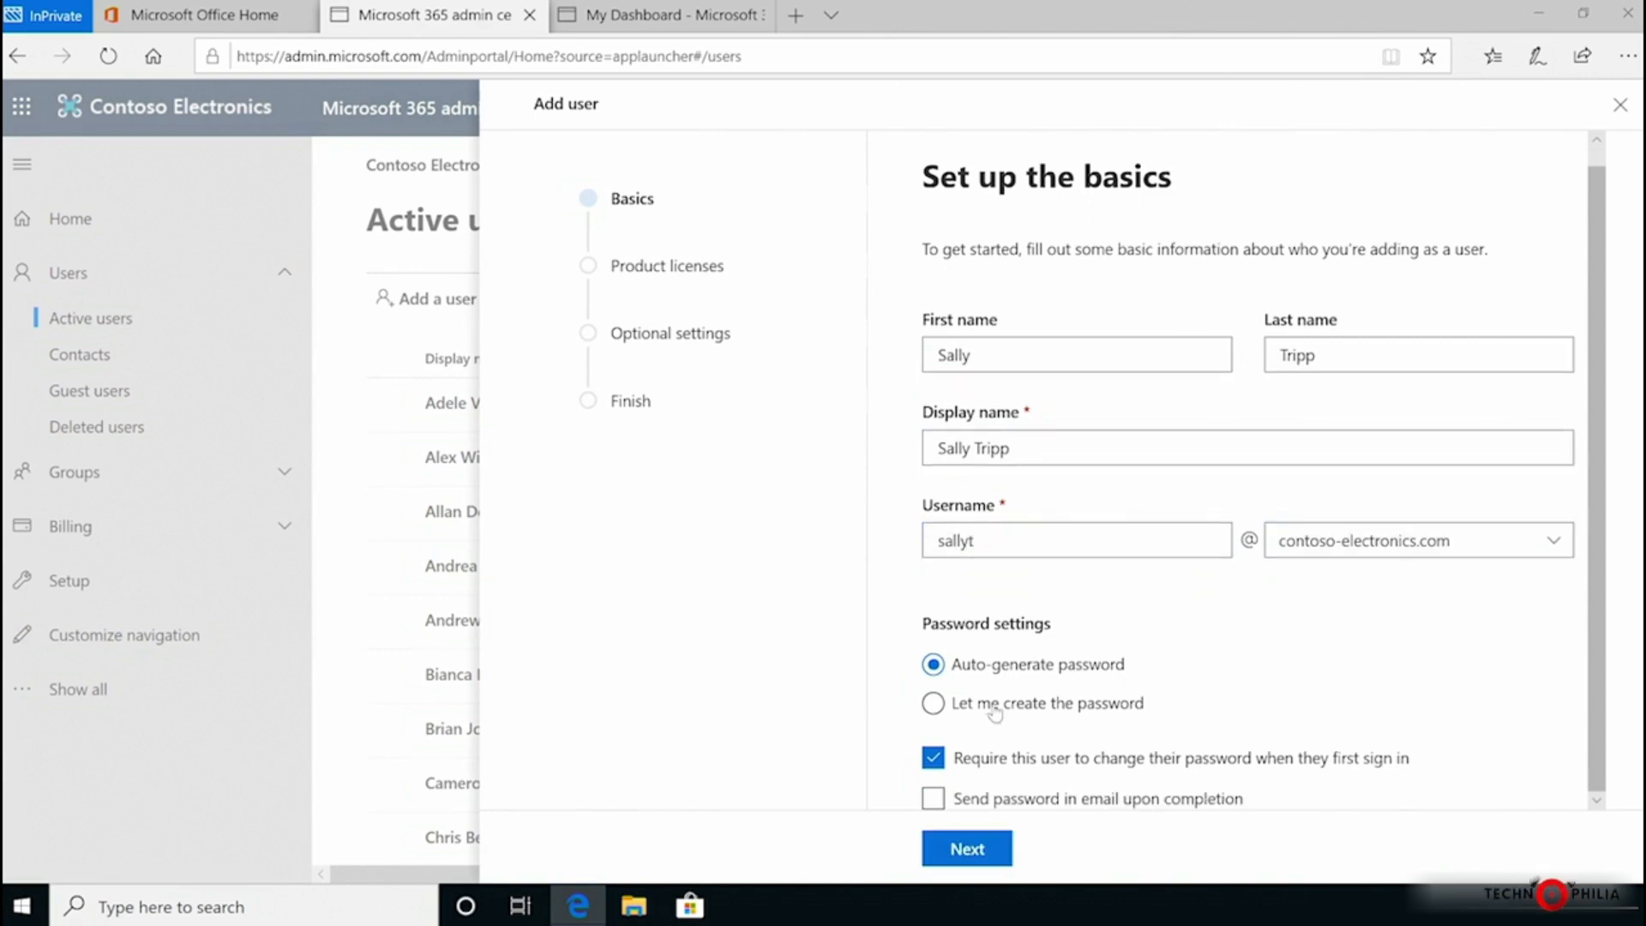
{"action": "left_click", "coordinate": [934, 705]}
{"action": "left_click", "coordinate": [997, 780]}
{"action": "type", "text": "Pas"}
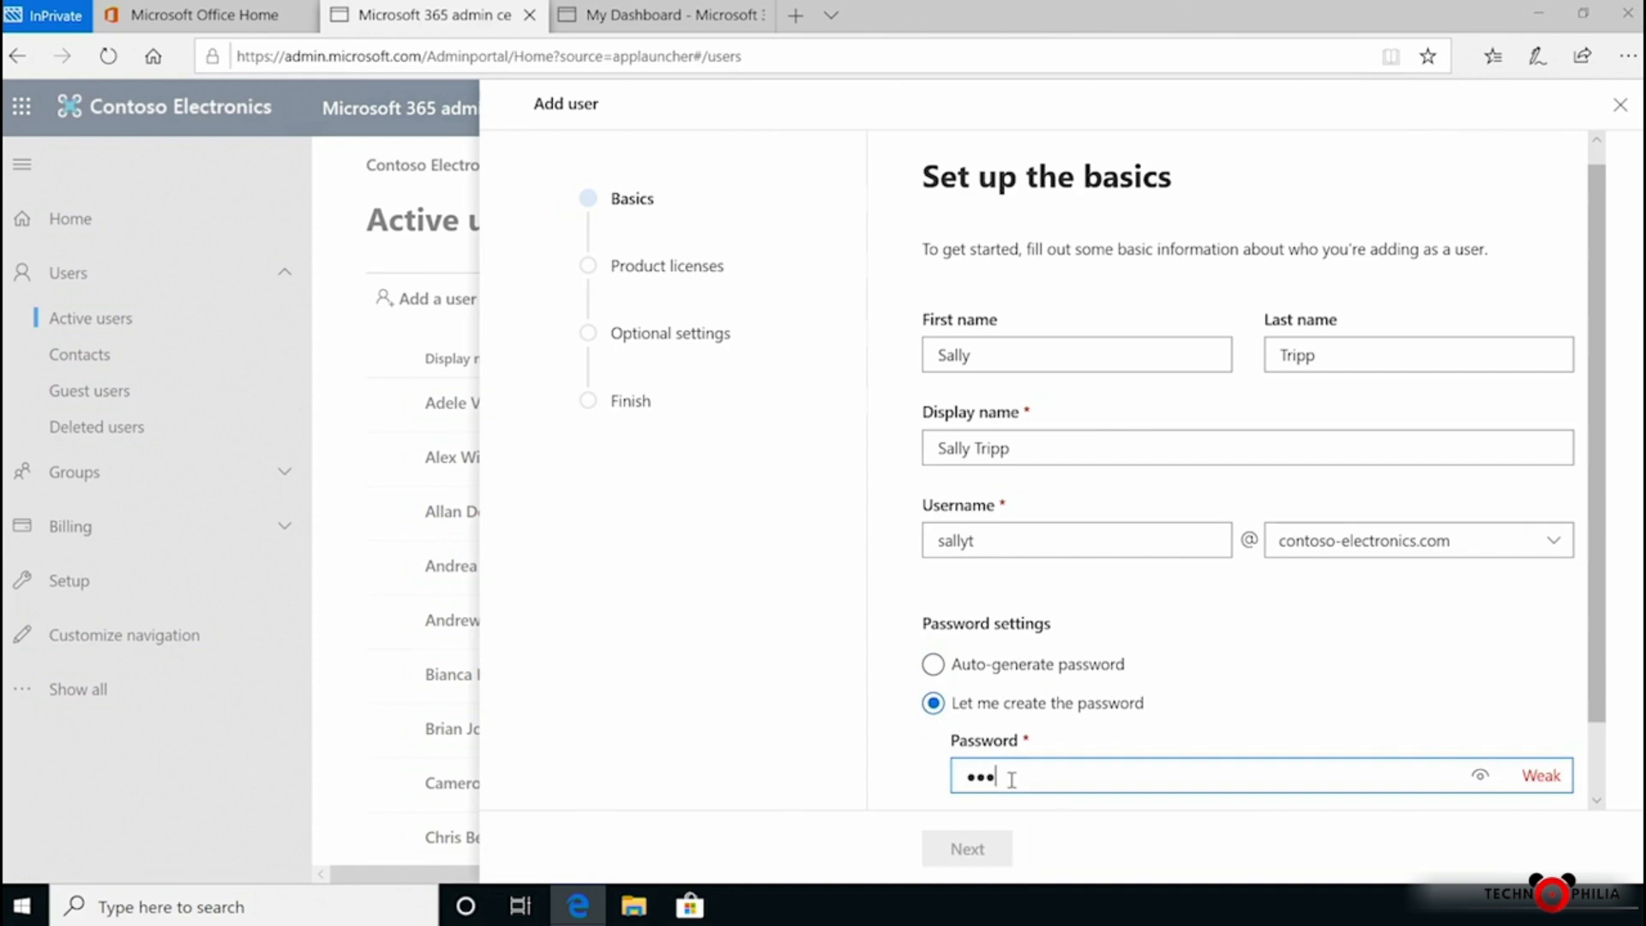
{"action": "type", "text": "•••••••••"}
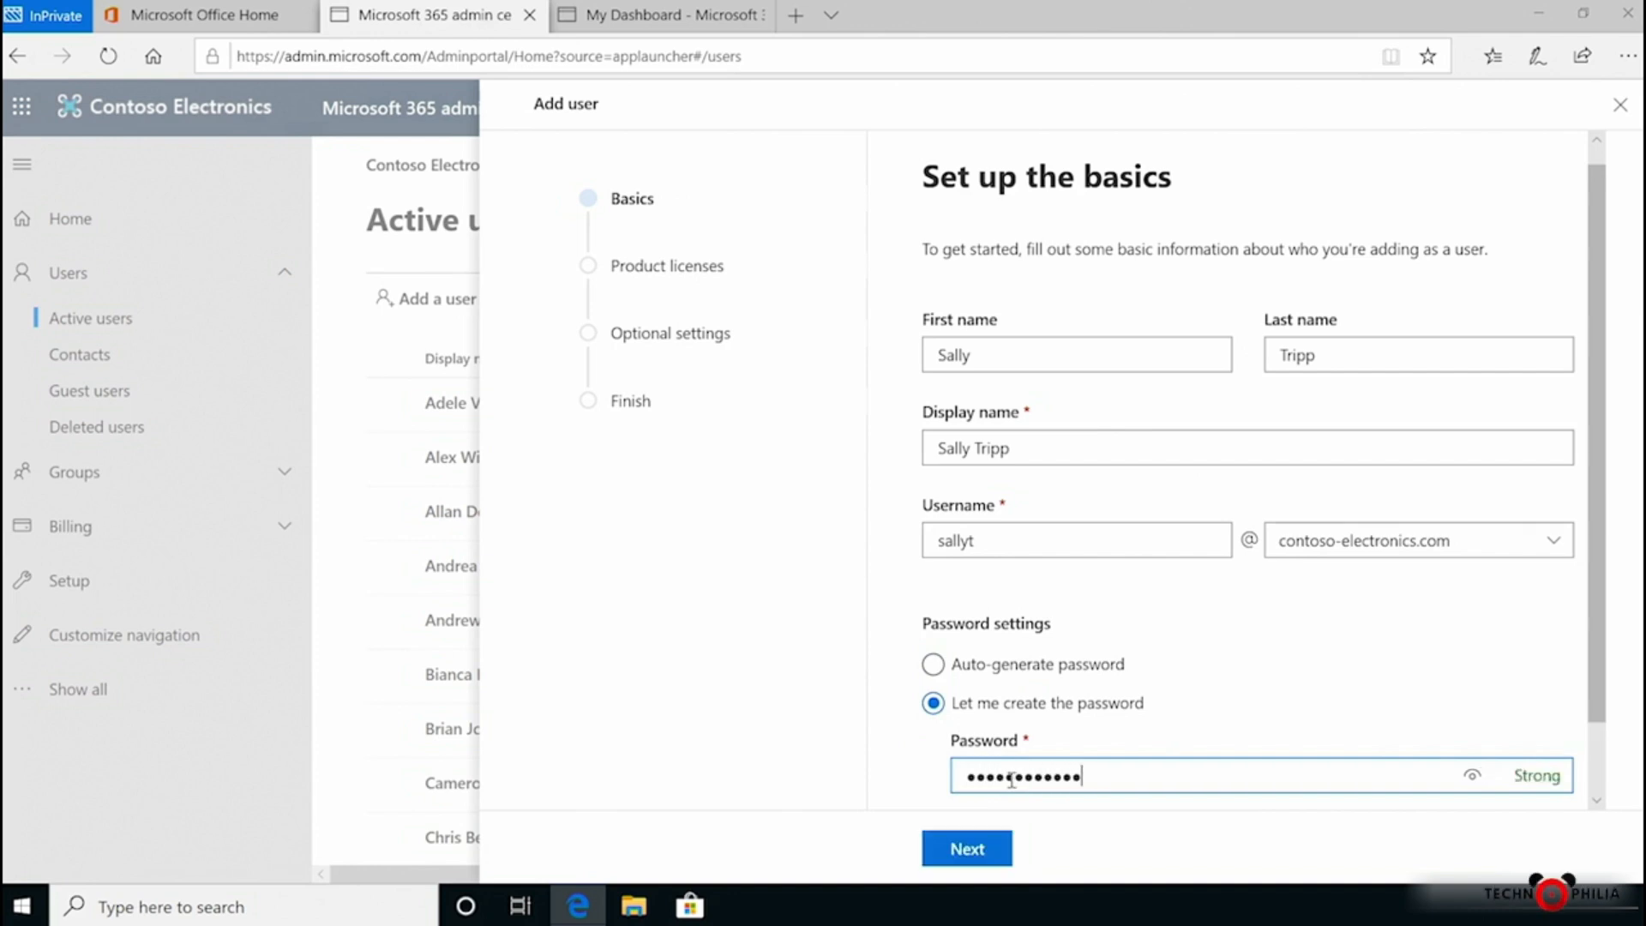
{"action": "scroll", "coordinate": [1014, 786], "scroll_direction": "down", "scroll_amount": 1}
{"action": "left_click", "coordinate": [1081, 760]}
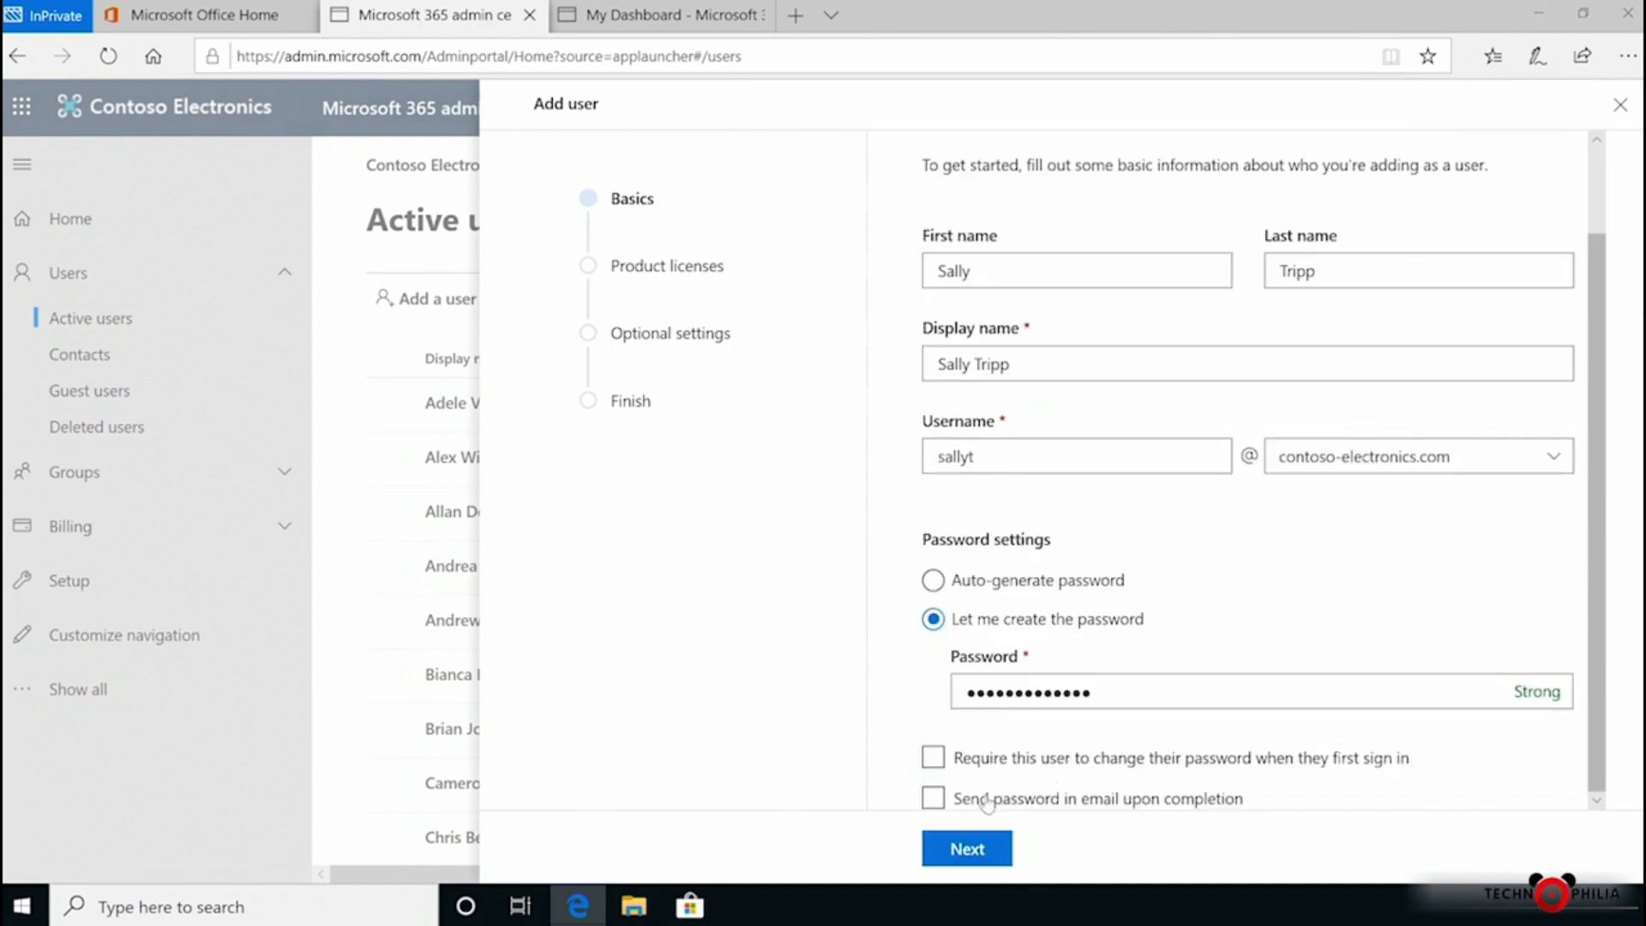
{"action": "left_click", "coordinate": [960, 847]}
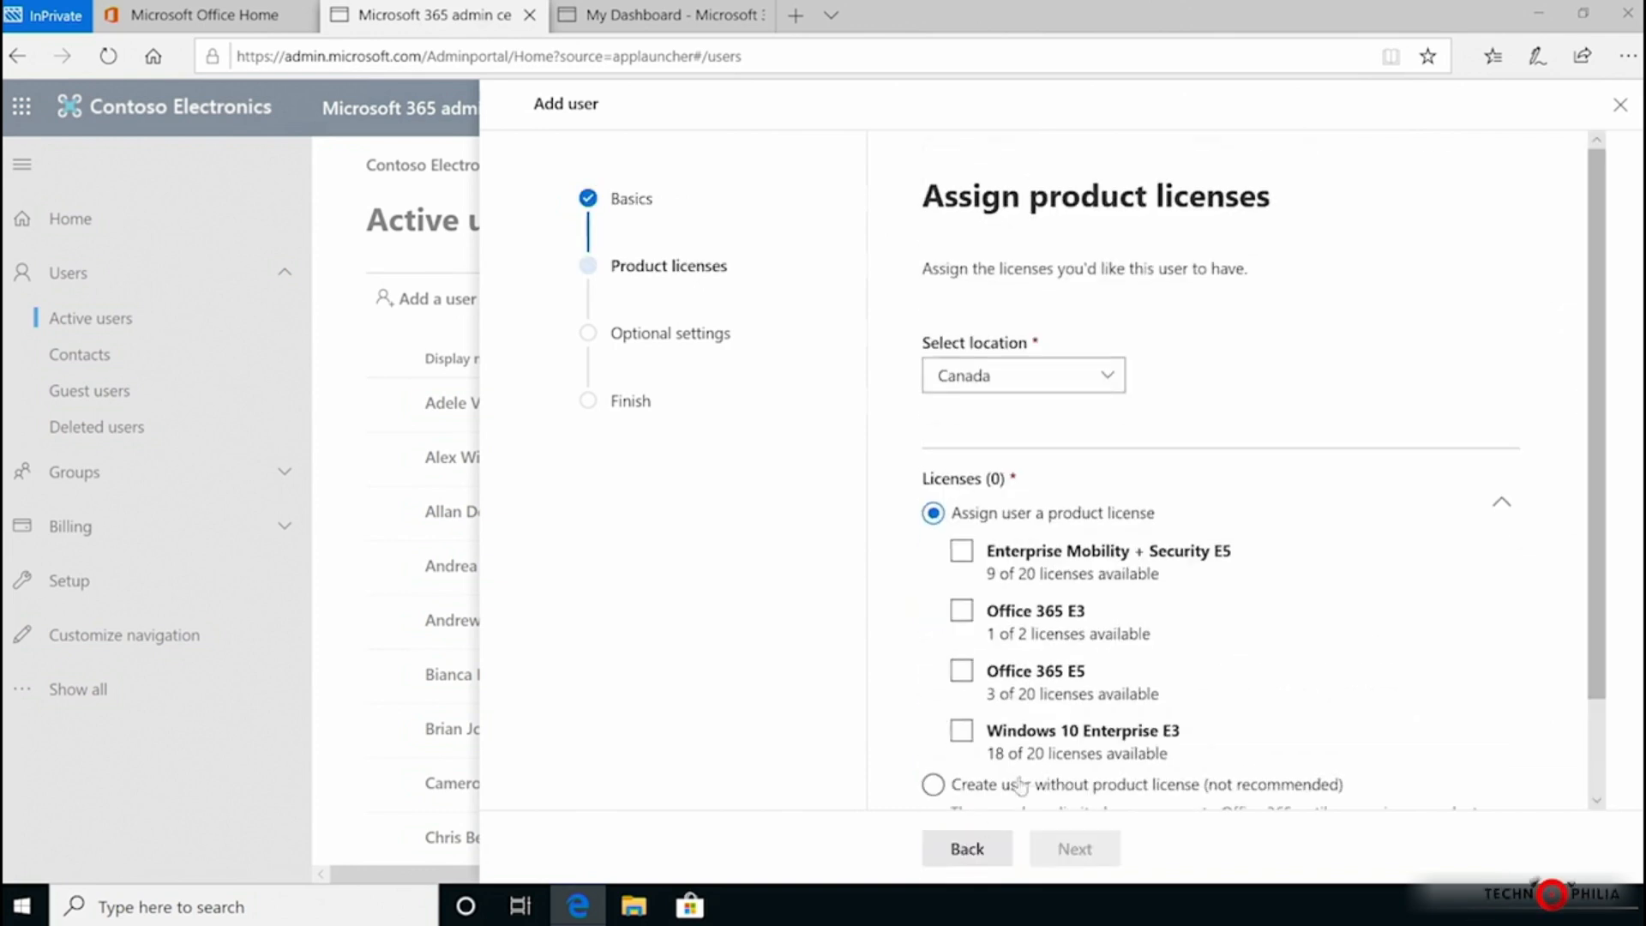
Step: Set the new user's location to United States
{"action": "left_click", "coordinate": [1105, 378]}
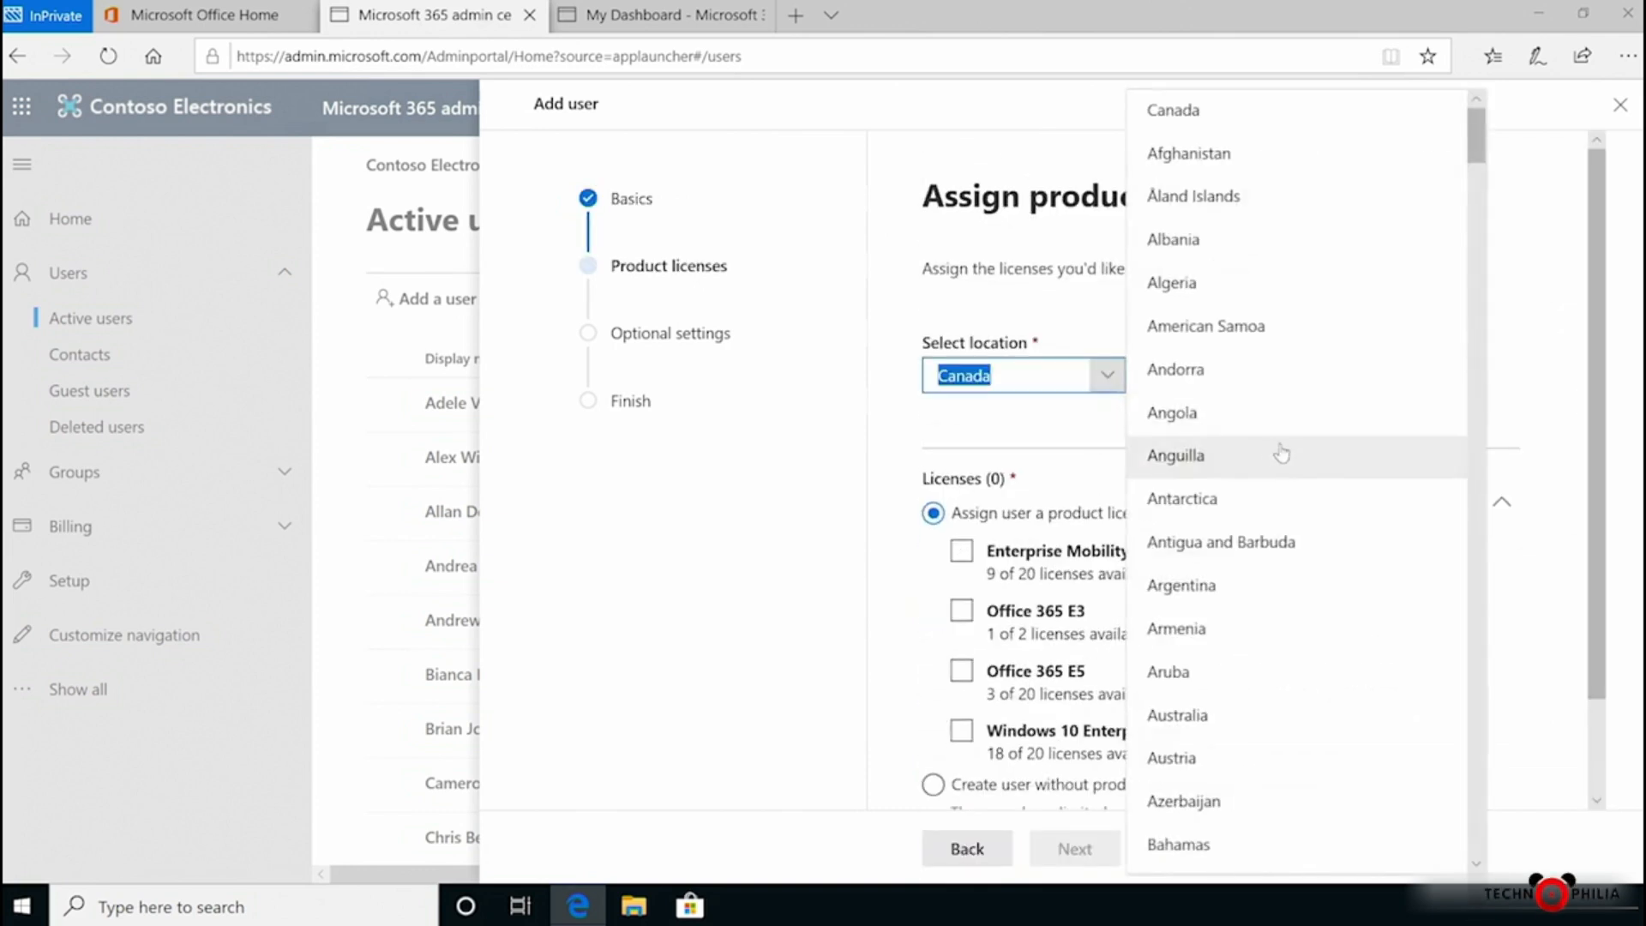
{"action": "left_click_drag", "start_coordinate": [1476, 129], "coordinate": [1462, 840]}
{"action": "left_click", "coordinate": [1259, 550]}
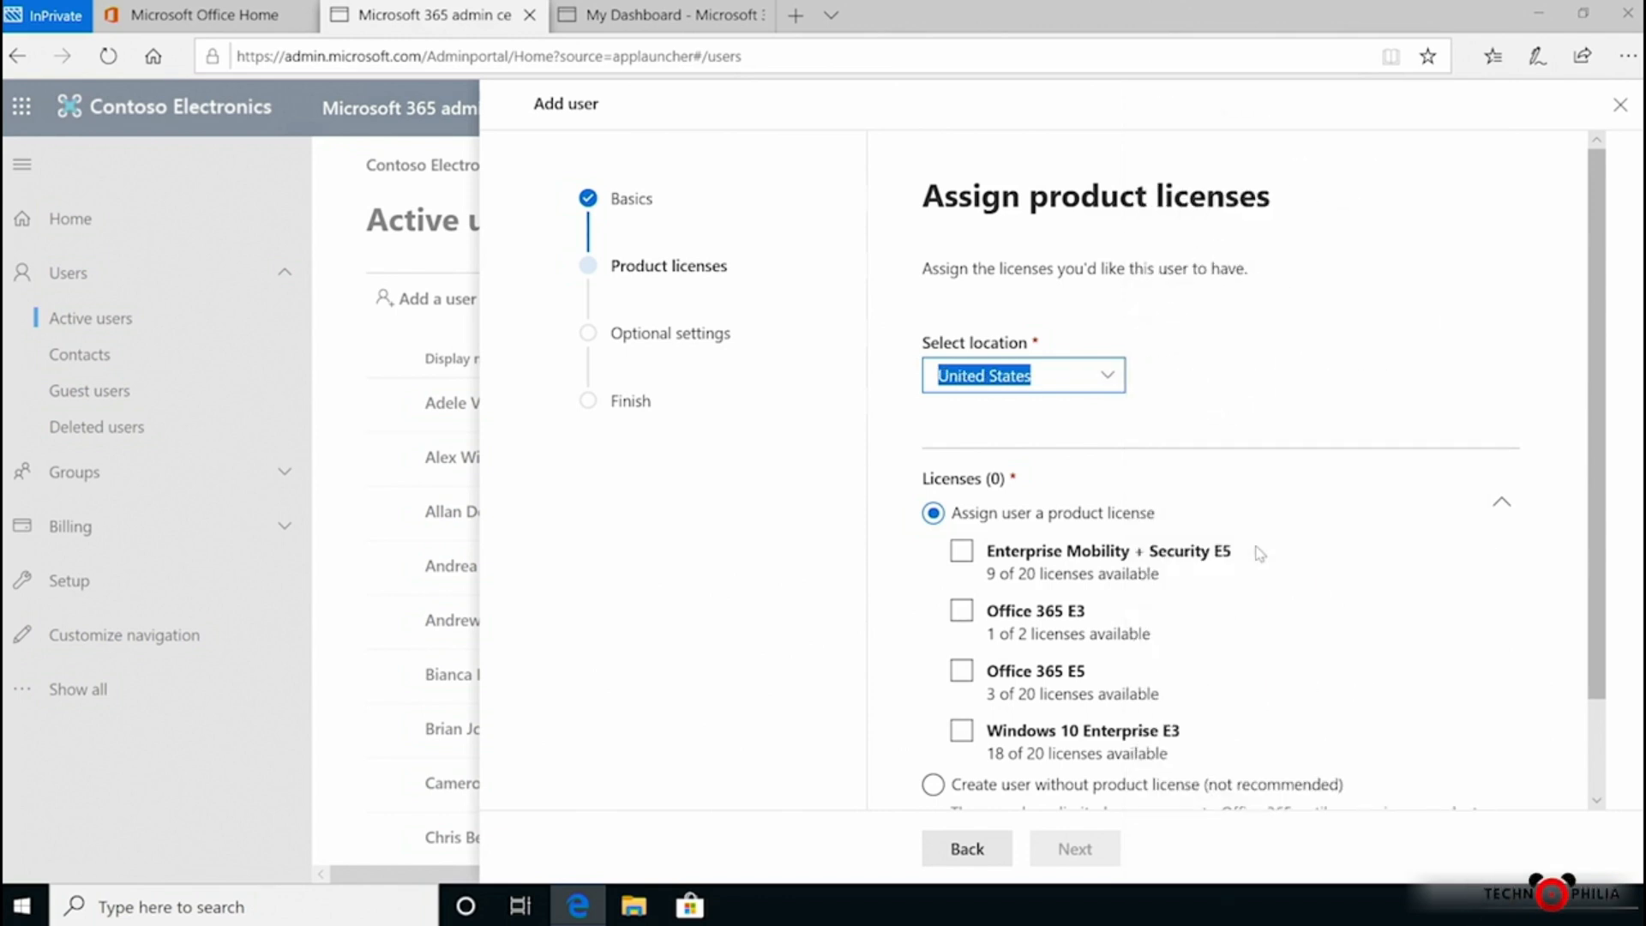
Step: Assign the Enterprise Mobility + Security E5 license, review its included apps, and continue
{"action": "scroll", "coordinate": [1609, 657], "scroll_direction": "down", "scroll_amount": 2}
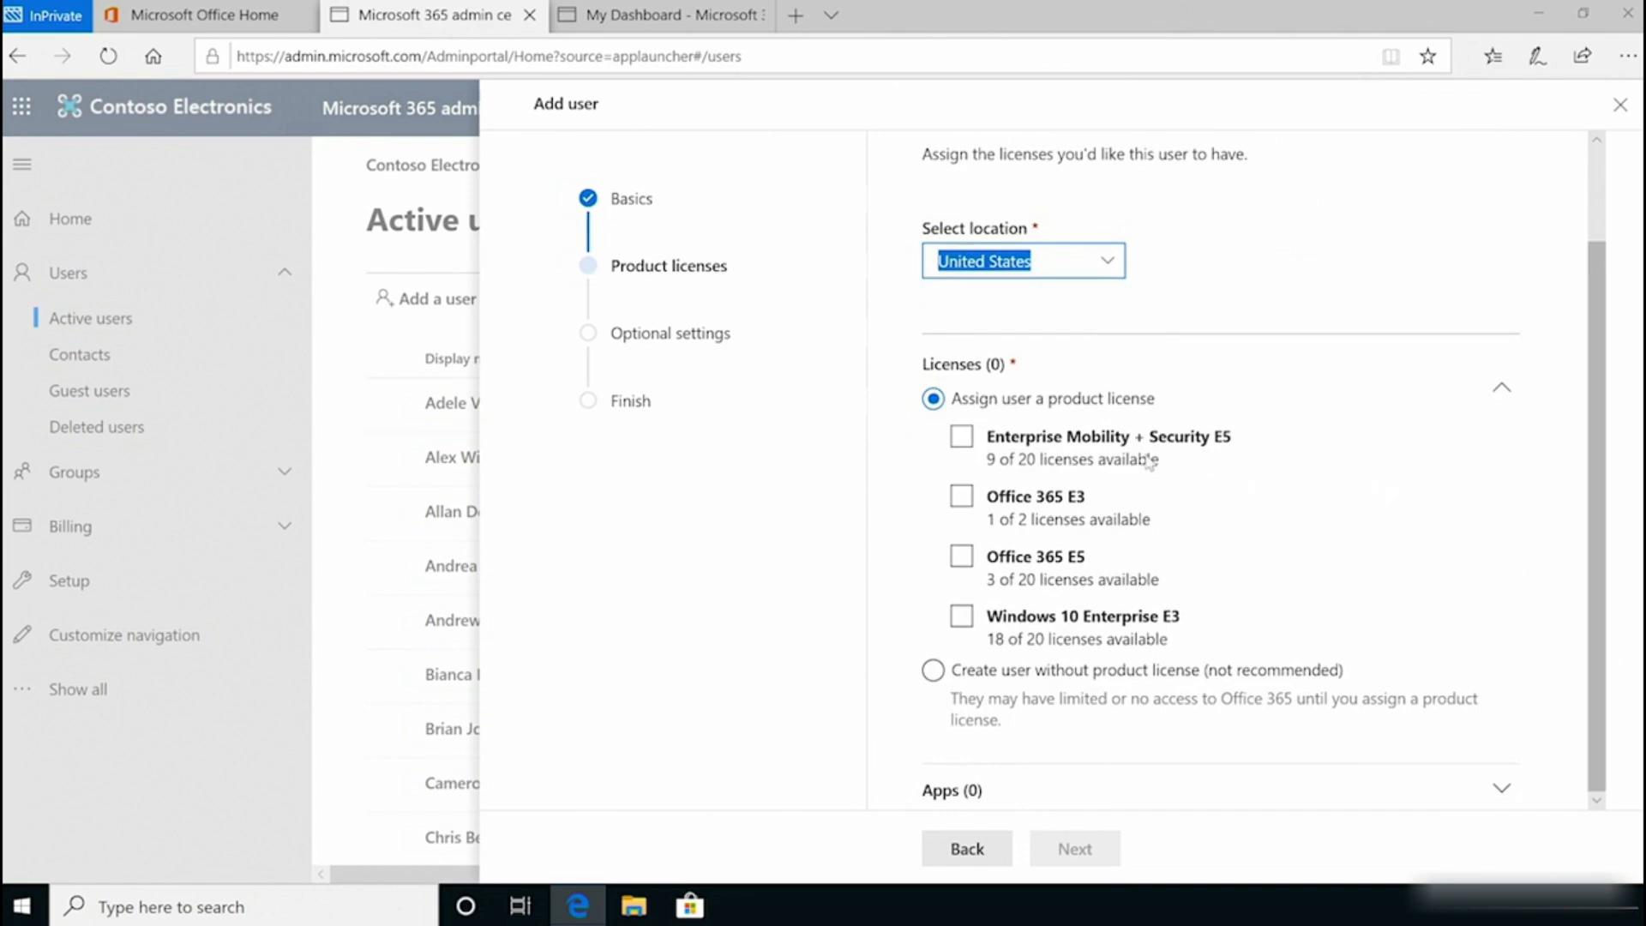
{"action": "left_click", "coordinate": [961, 435]}
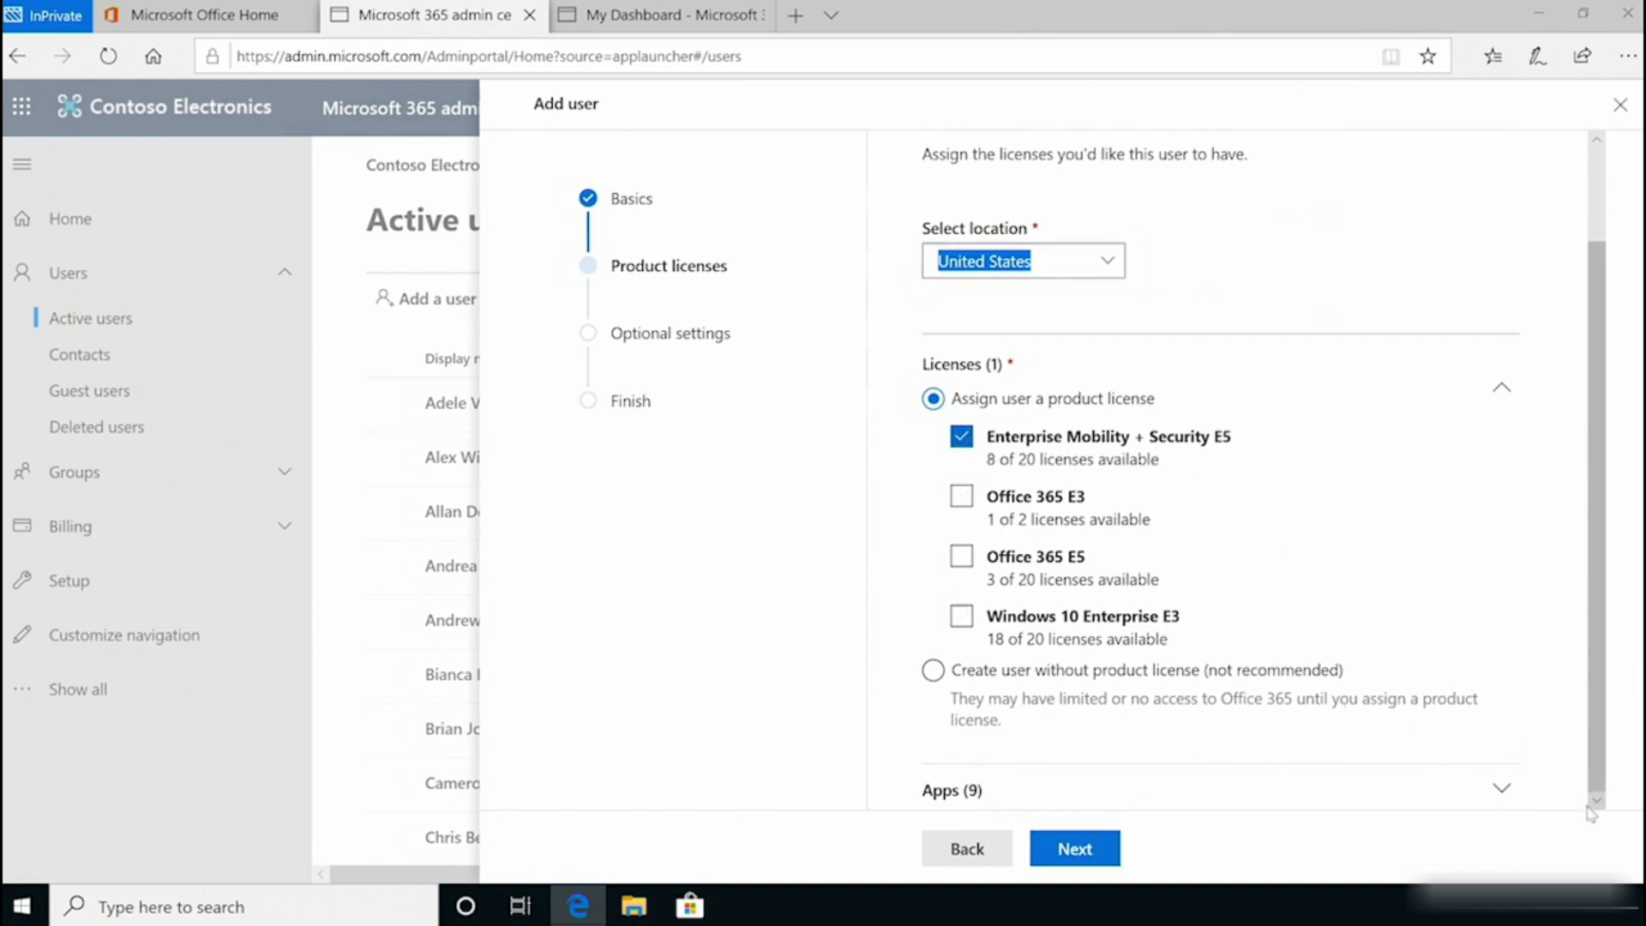
{"action": "left_click", "coordinate": [1502, 789]}
{"action": "scroll", "coordinate": [1584, 803], "scroll_direction": "down", "scroll_amount": 7}
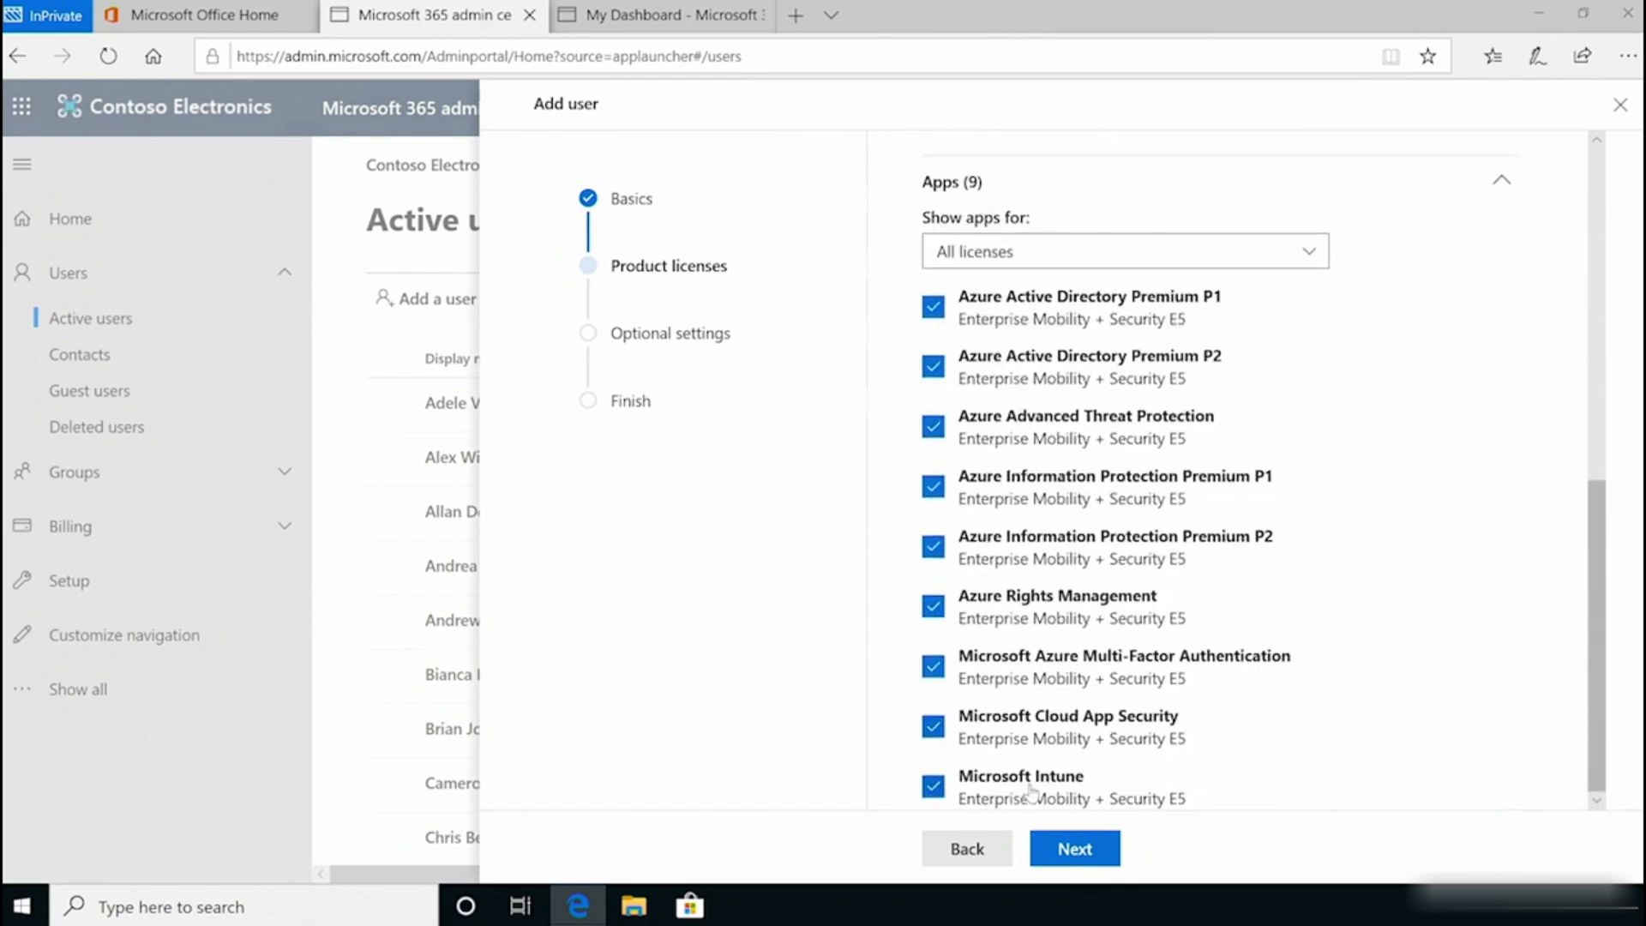
{"action": "left_click", "coordinate": [1076, 856]}
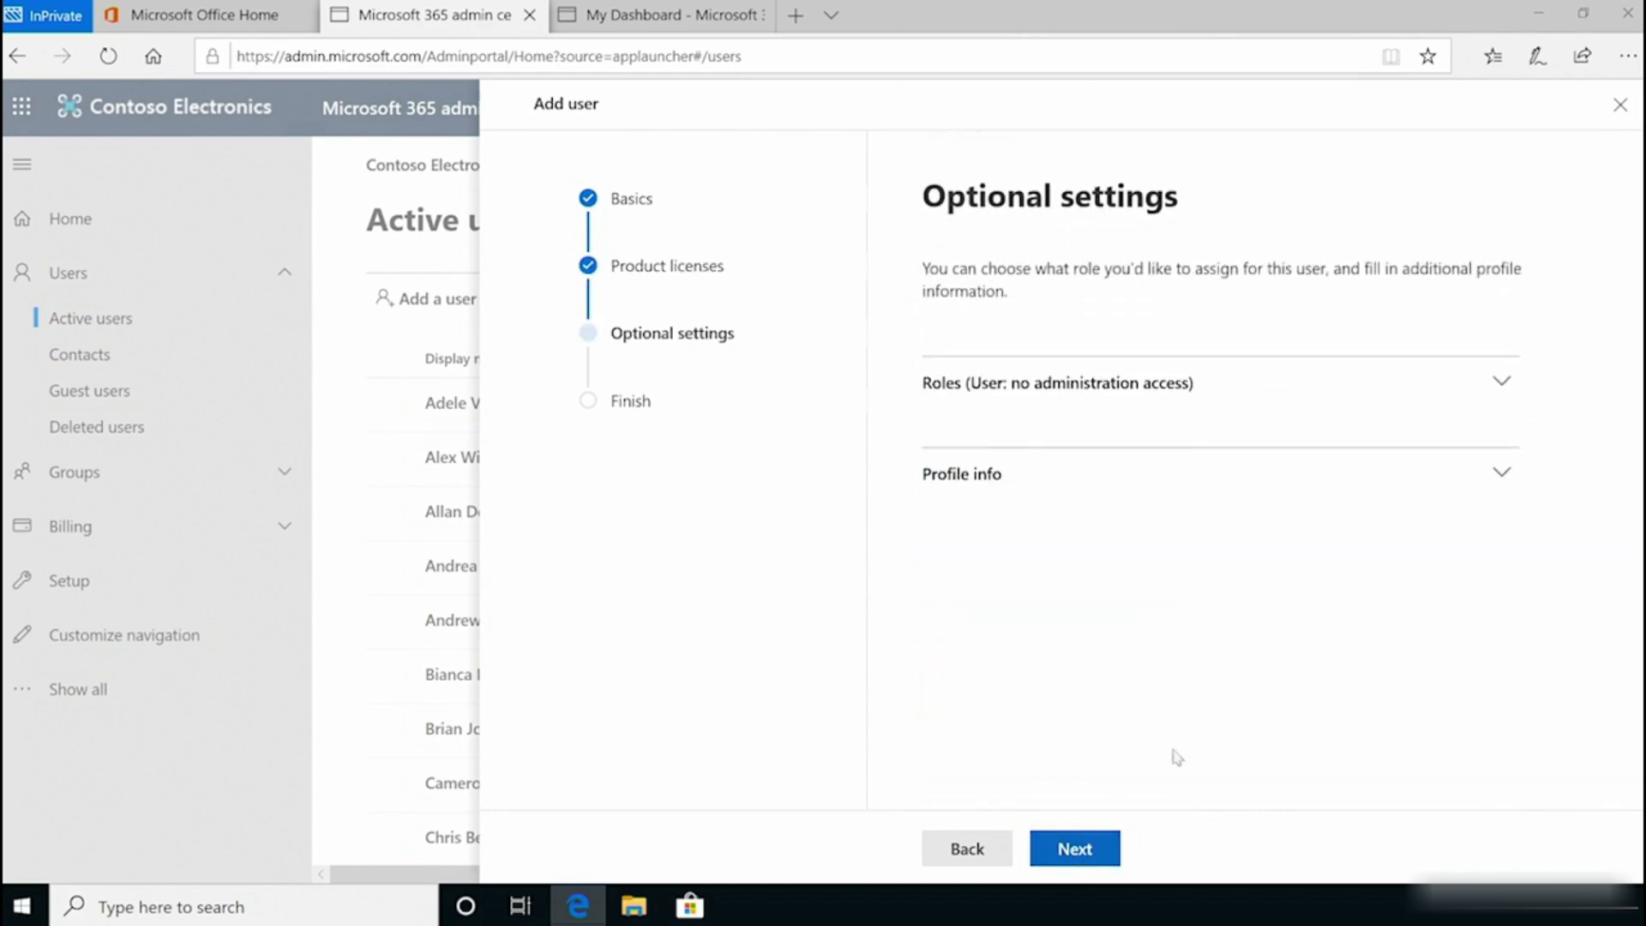
Step: Keep the User (no administrator access) role, finish adding the user, and dismiss the panel and survey
{"action": "left_click", "coordinate": [1510, 393]}
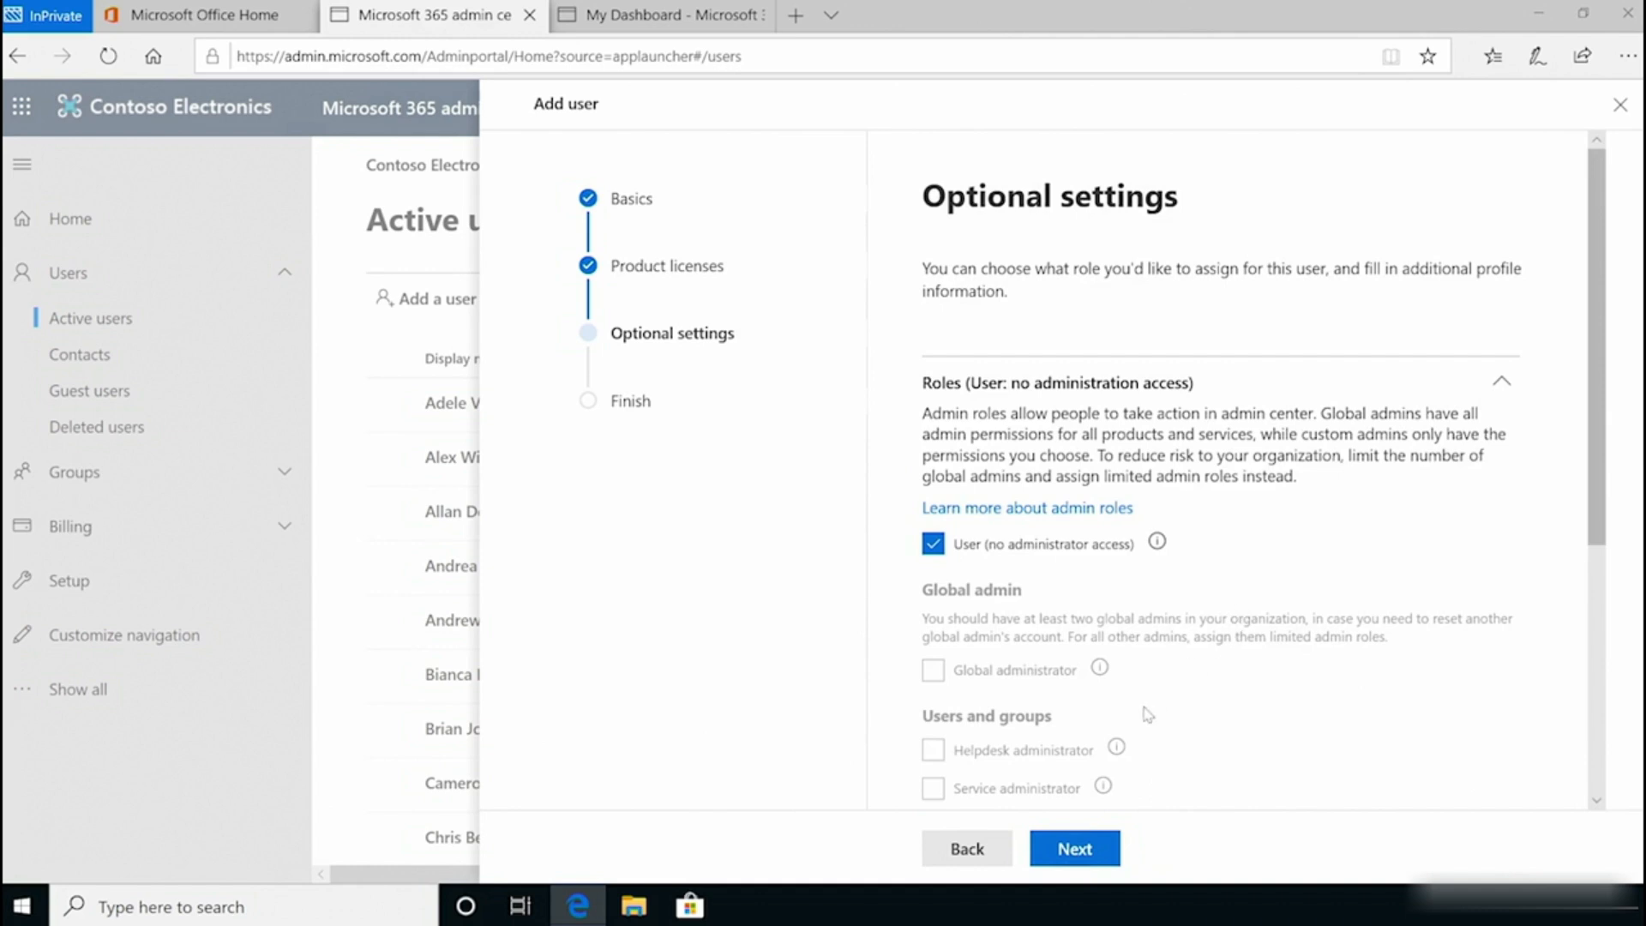
{"action": "left_click", "coordinate": [1087, 854]}
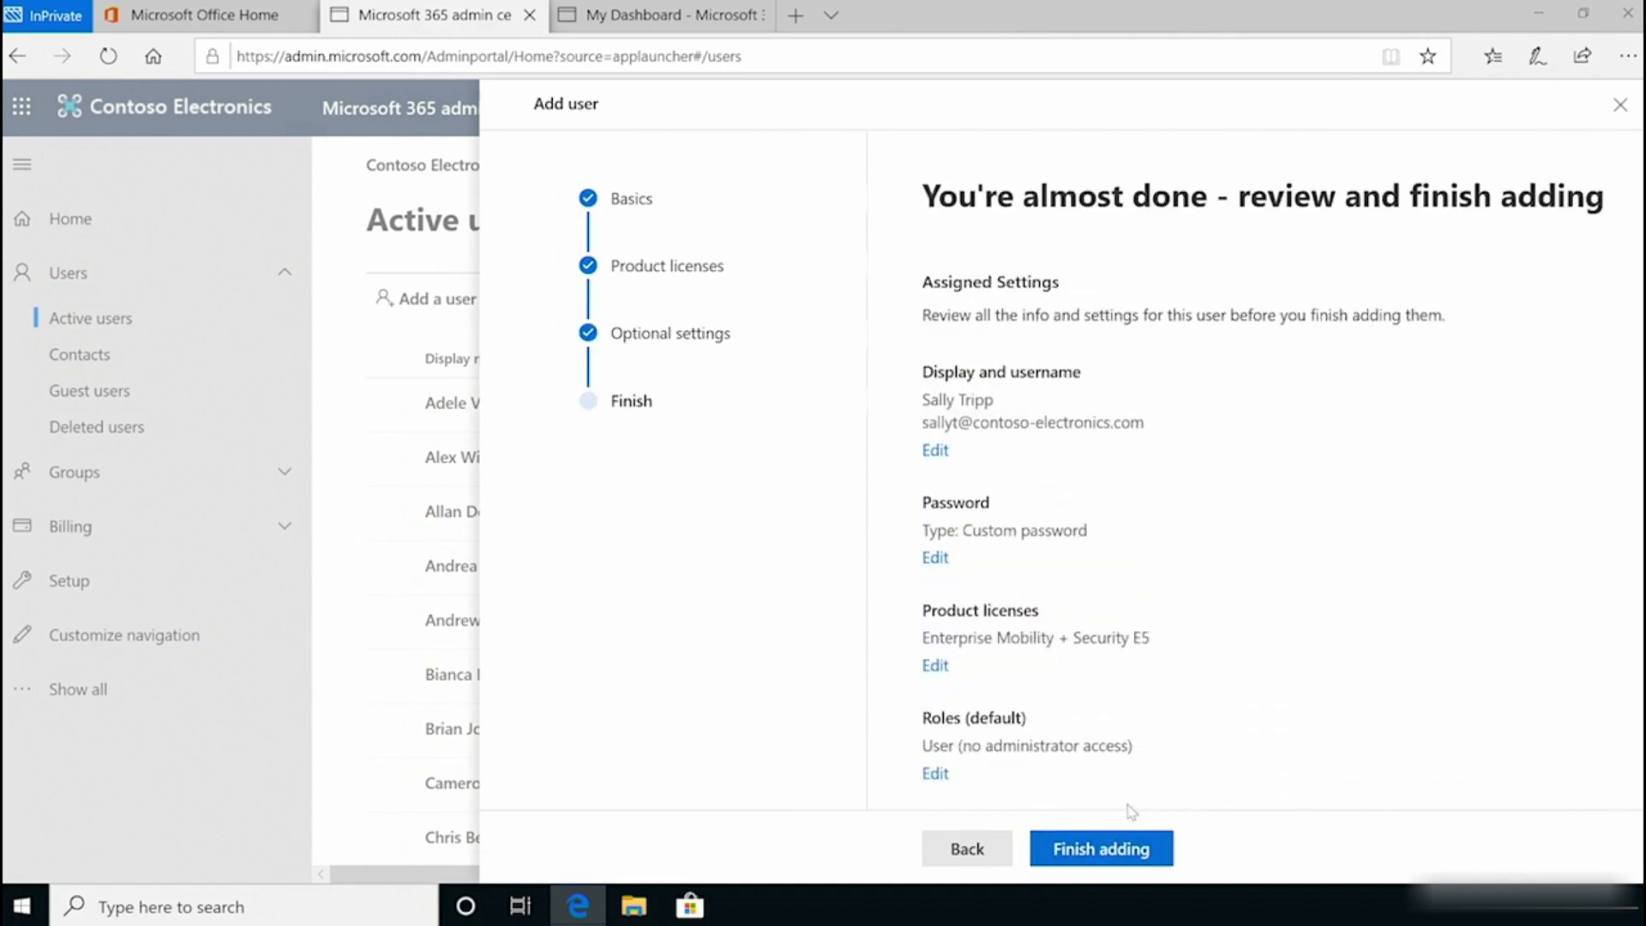
{"action": "left_click", "coordinate": [1100, 856]}
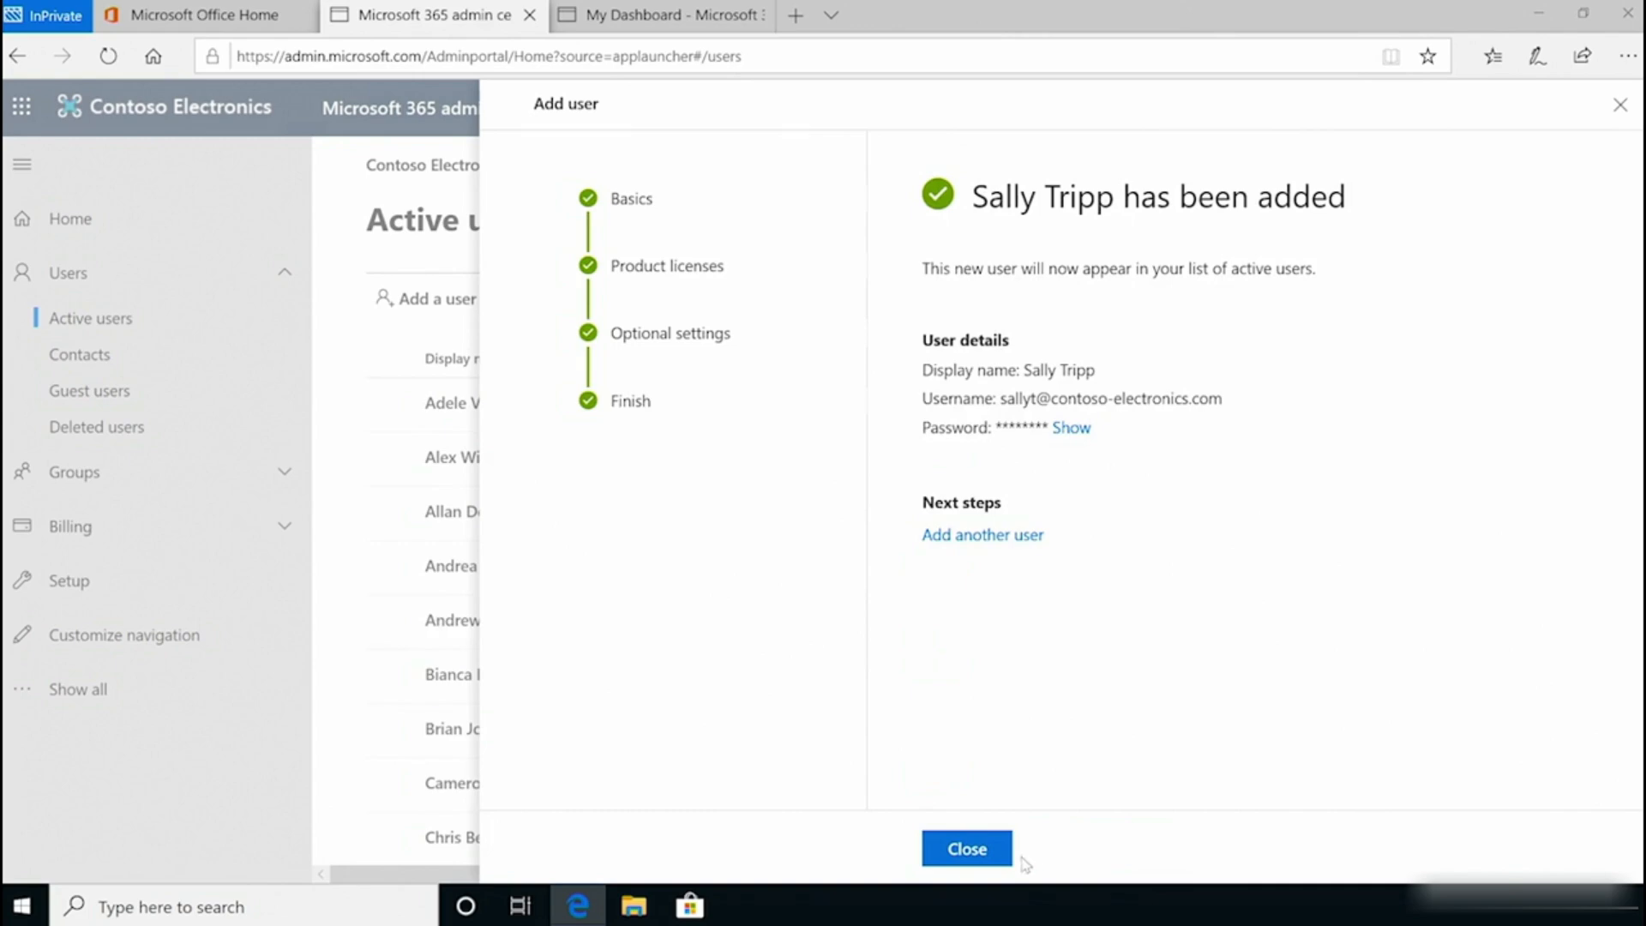
{"action": "left_click", "coordinate": [994, 851]}
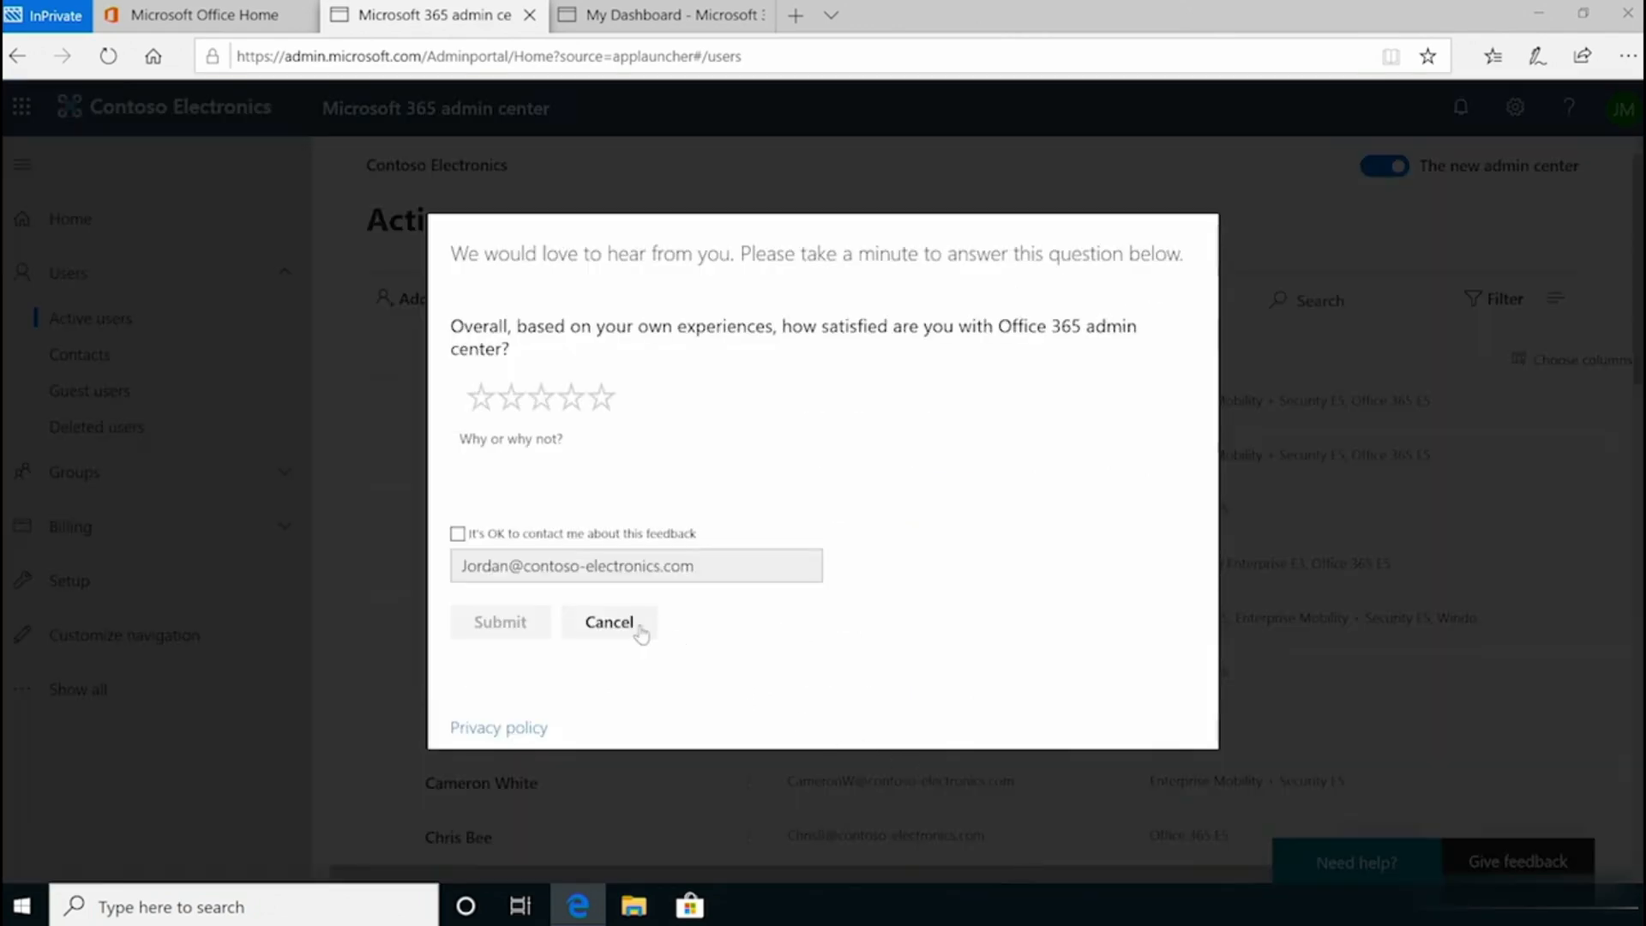
{"action": "left_click", "coordinate": [609, 623]}
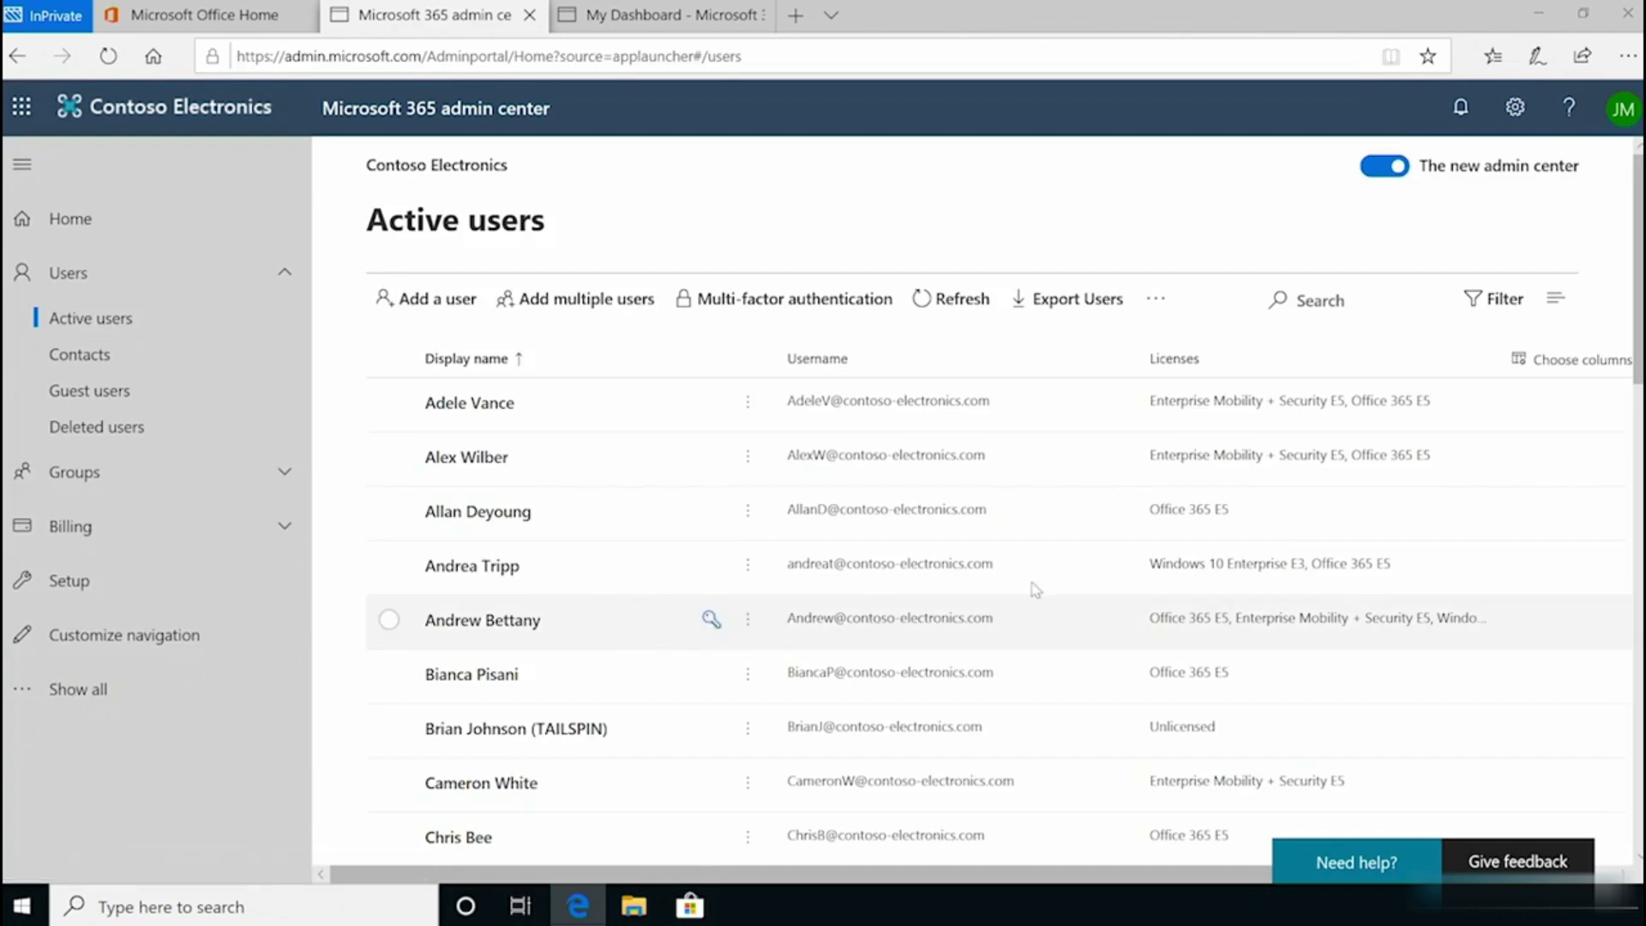
Step: Search Active users for the new user and view their Licenses and Apps tab
{"action": "left_click", "coordinate": [1307, 299]}
{"action": "type", "text": "sally"}
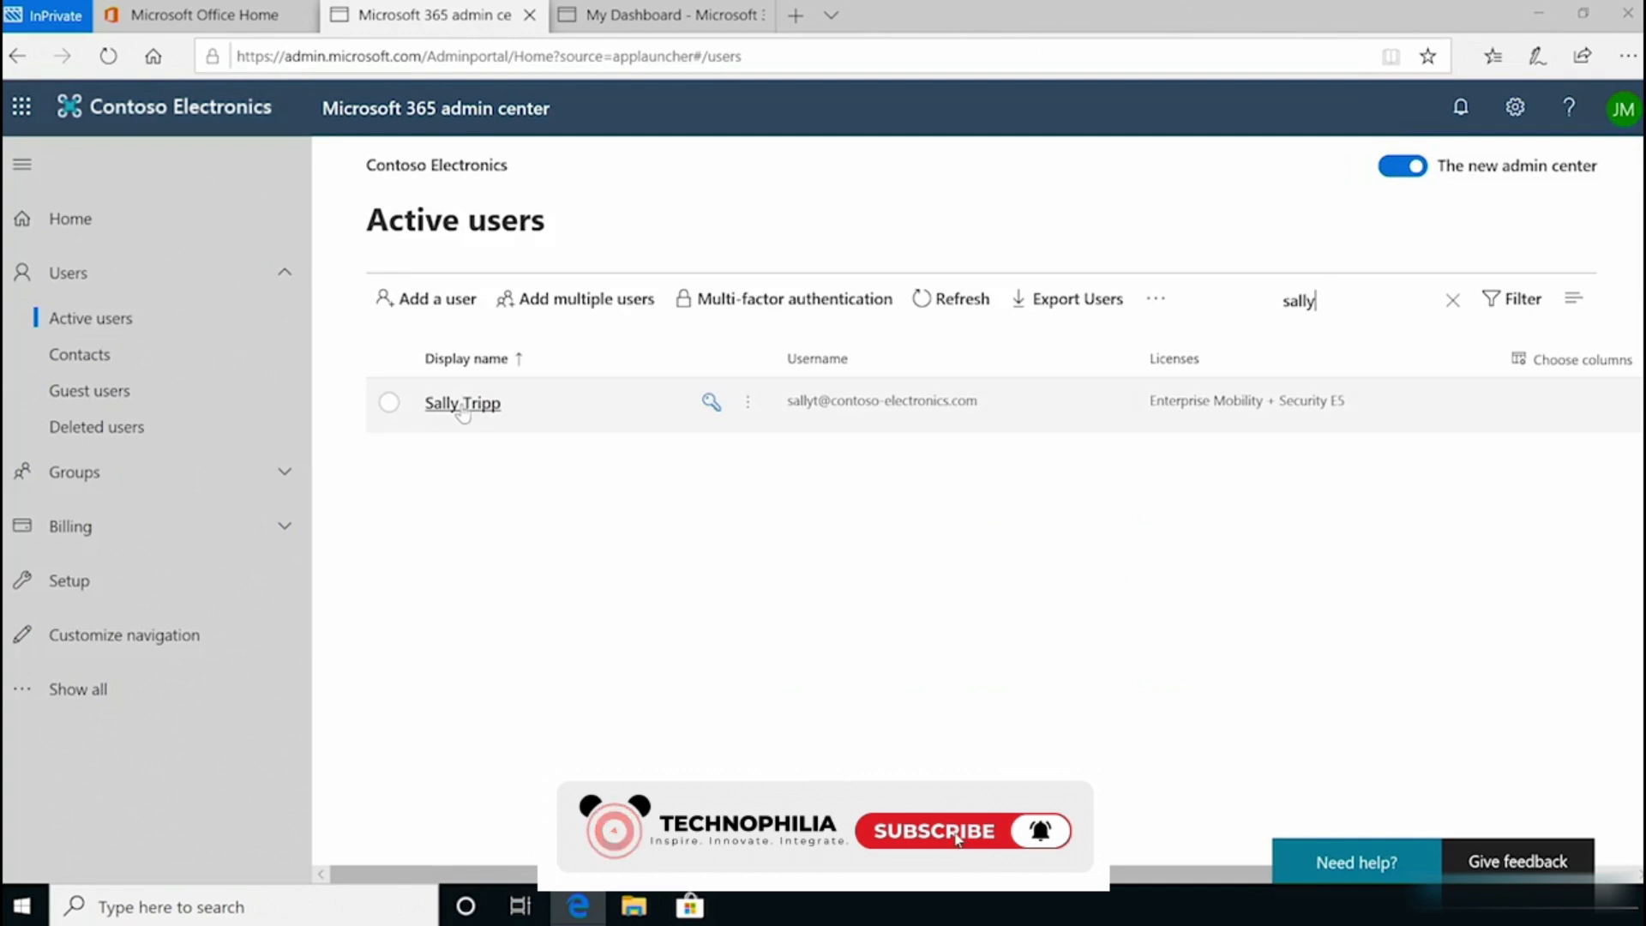
{"action": "left_click", "coordinate": [463, 403]}
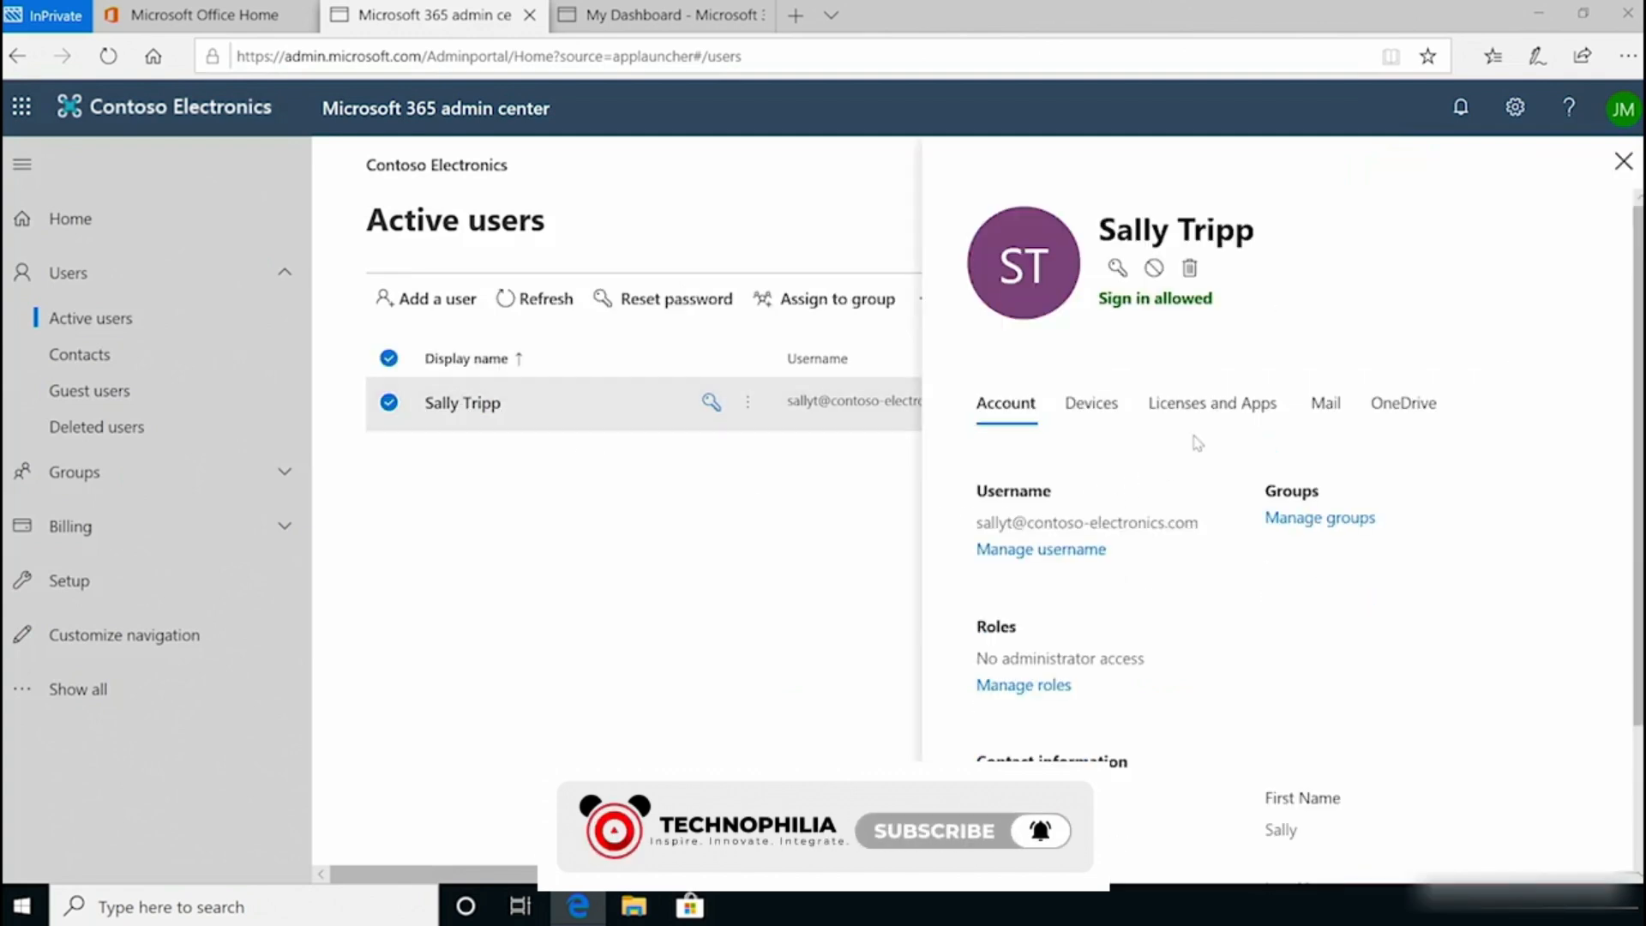
{"action": "left_click", "coordinate": [1212, 402]}
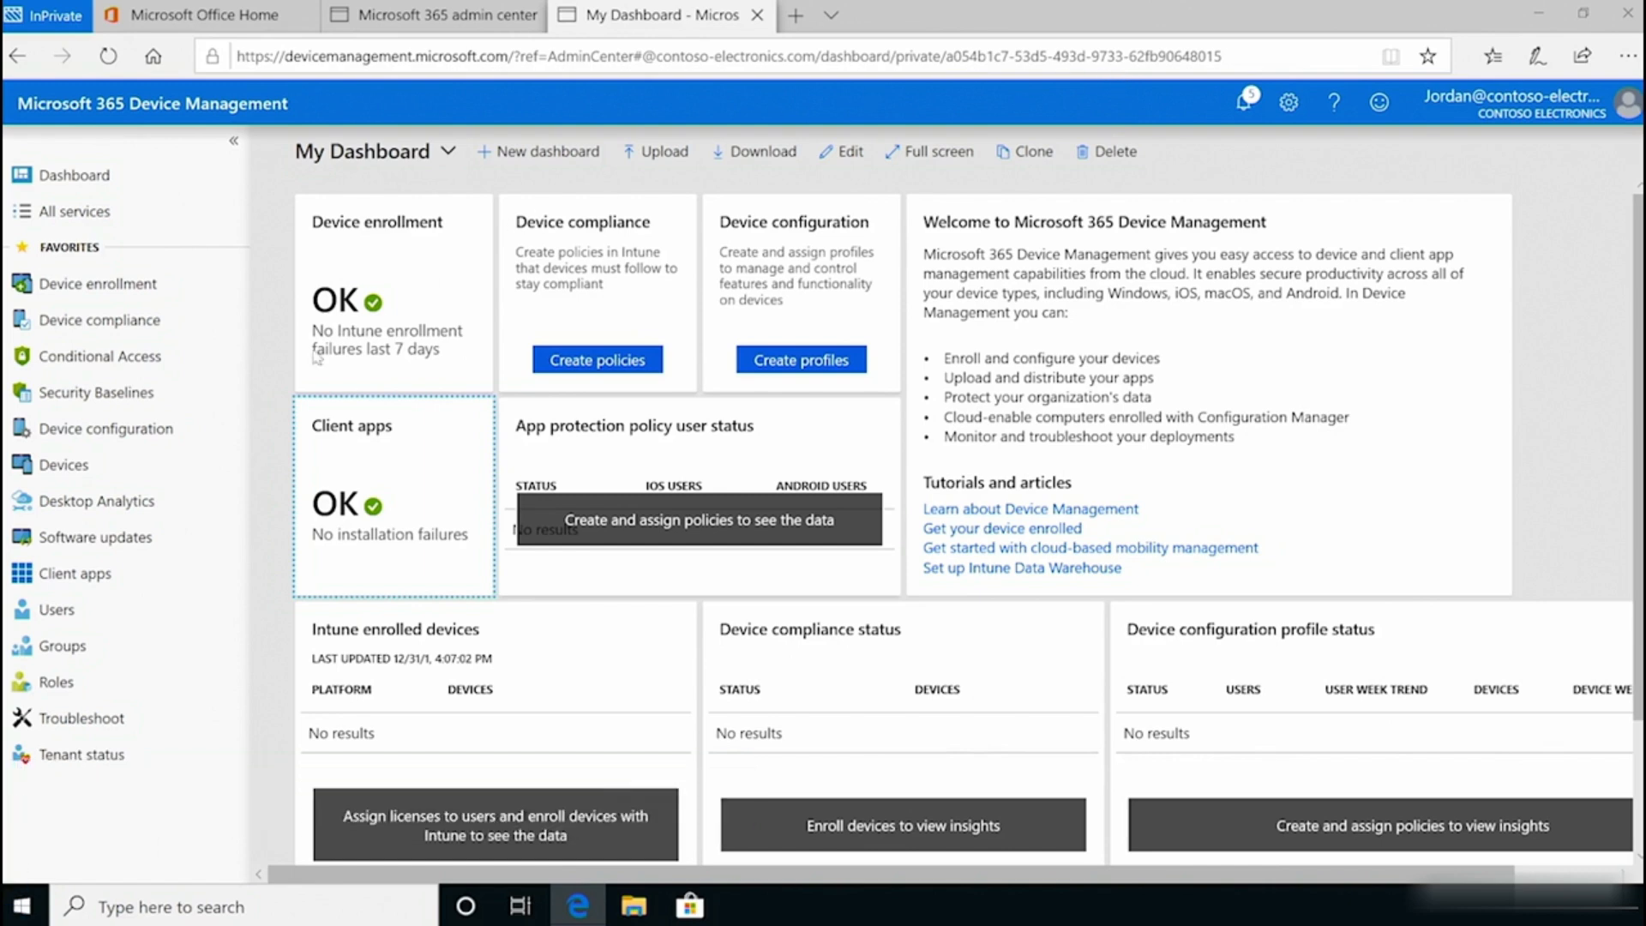
Step: Open Users - All users in Device Management and start a blank new user
{"action": "left_click", "coordinate": [55, 610]}
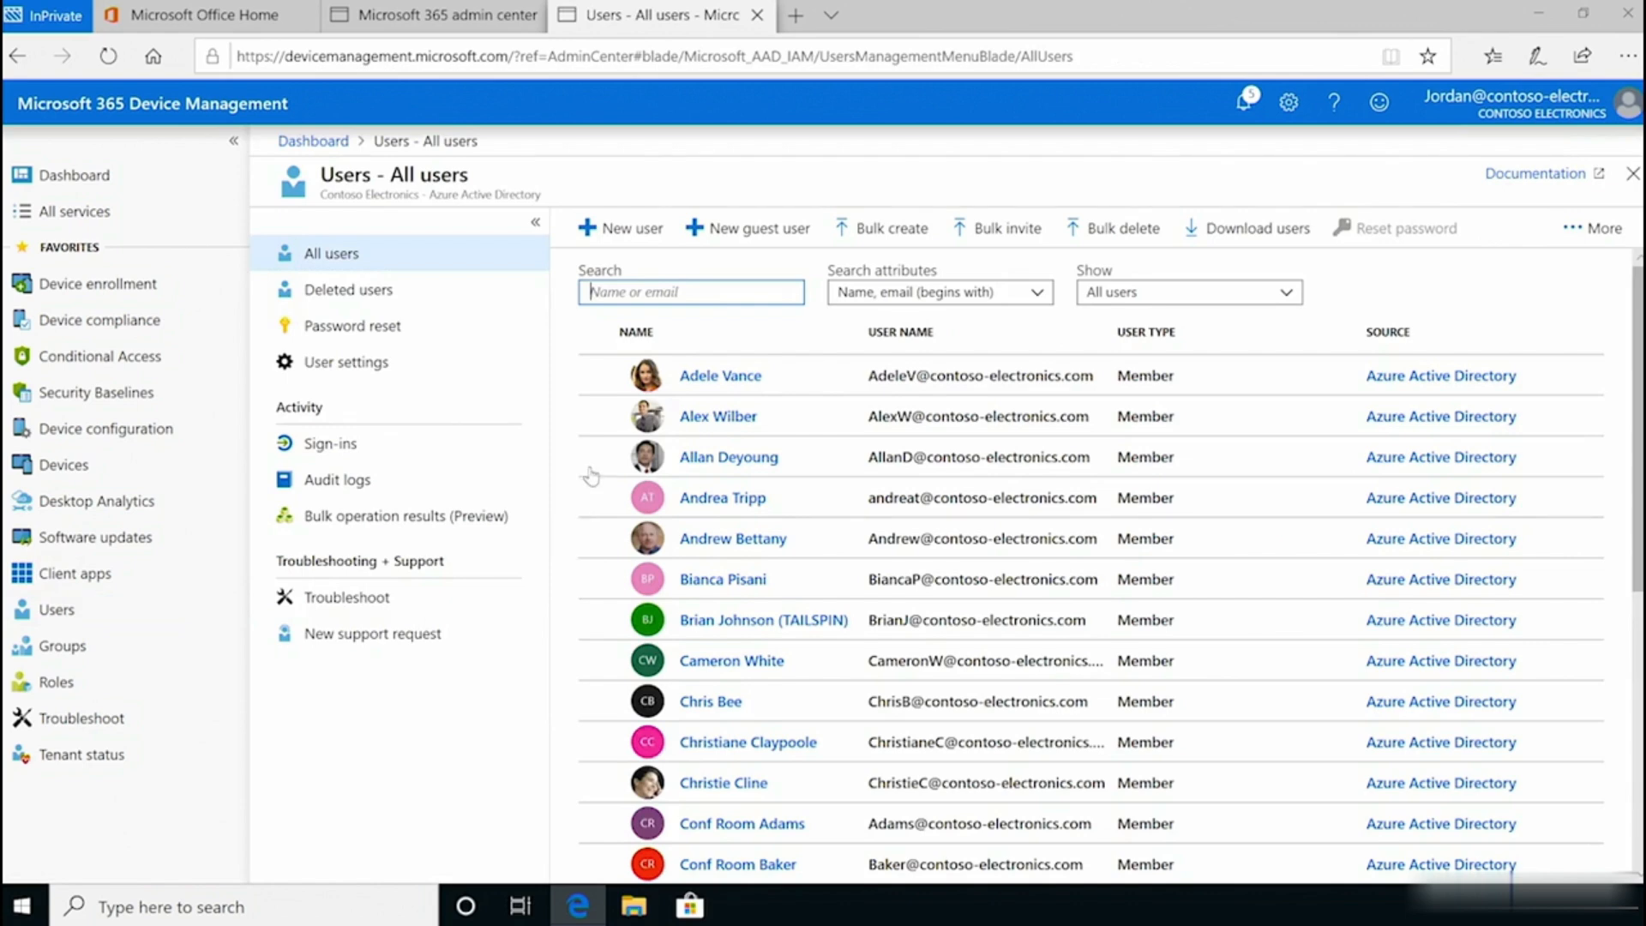
{"action": "left_click", "coordinate": [635, 233]}
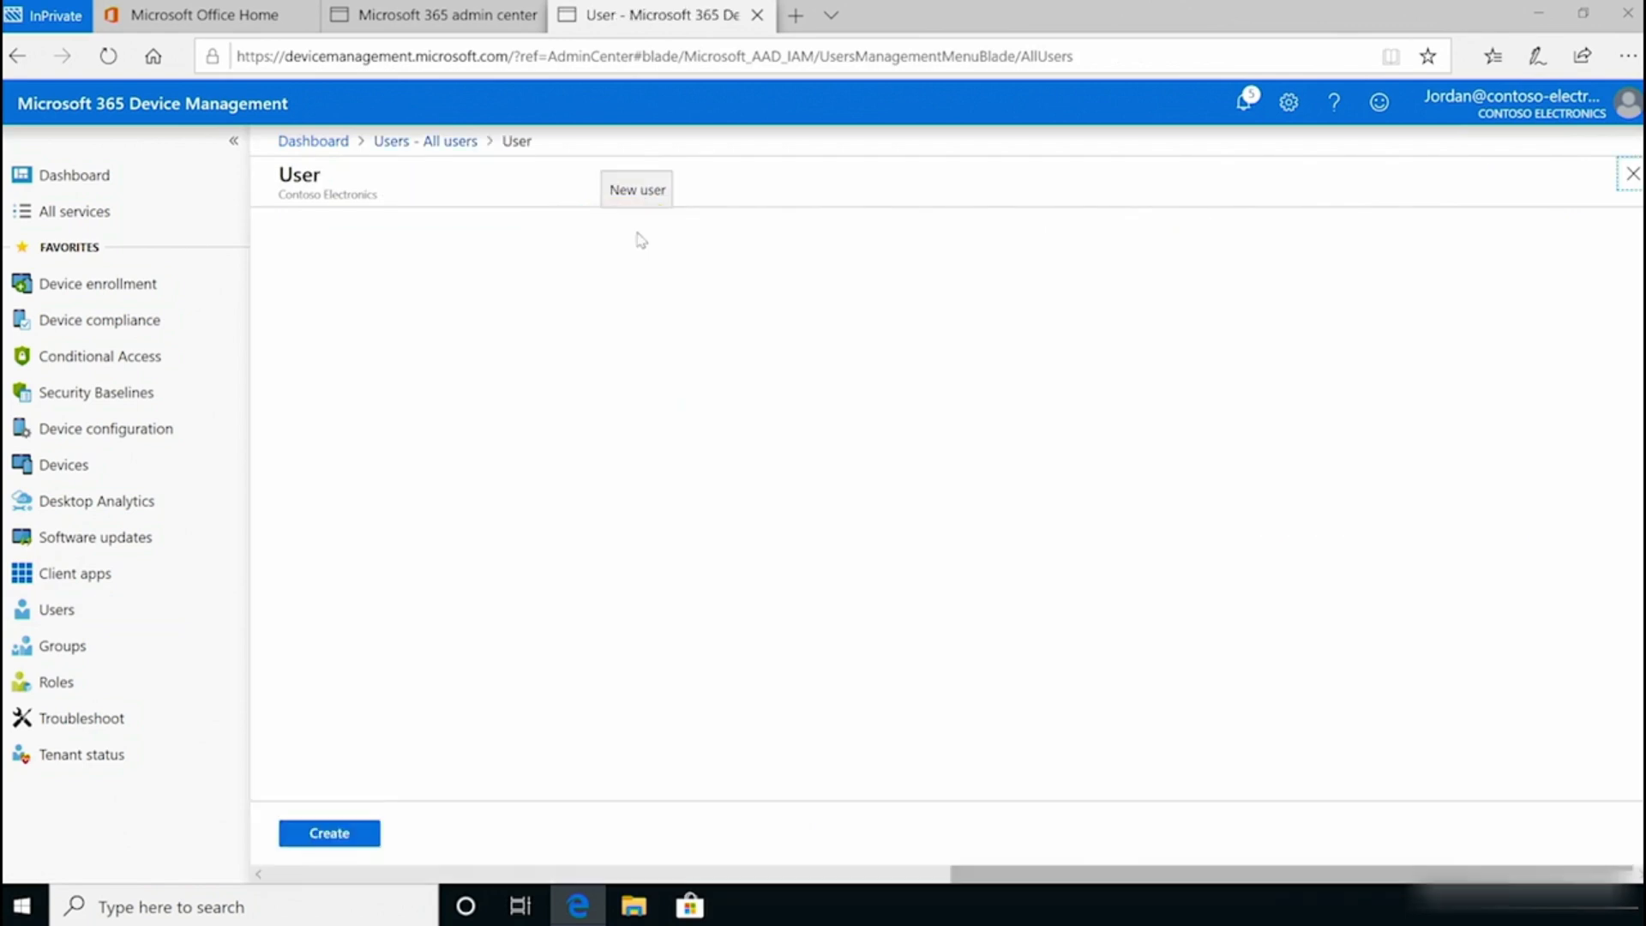
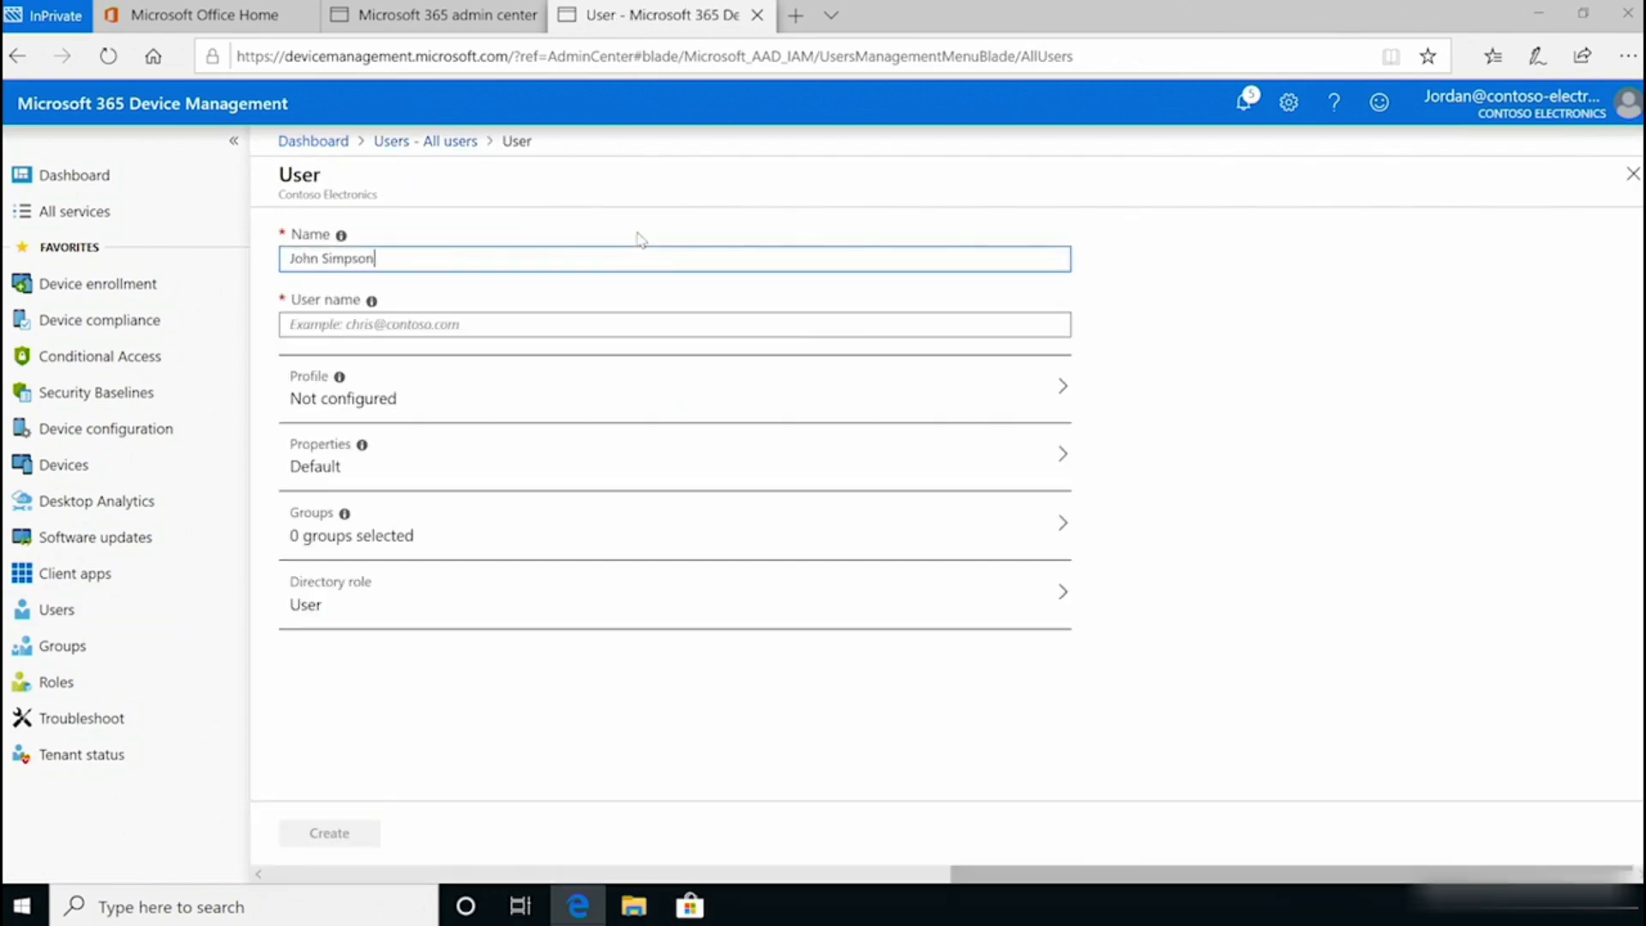
Step: Enter the new user's display name, user name e-mail, and first and last name in Profile
{"action": "key", "text": "Tab"}
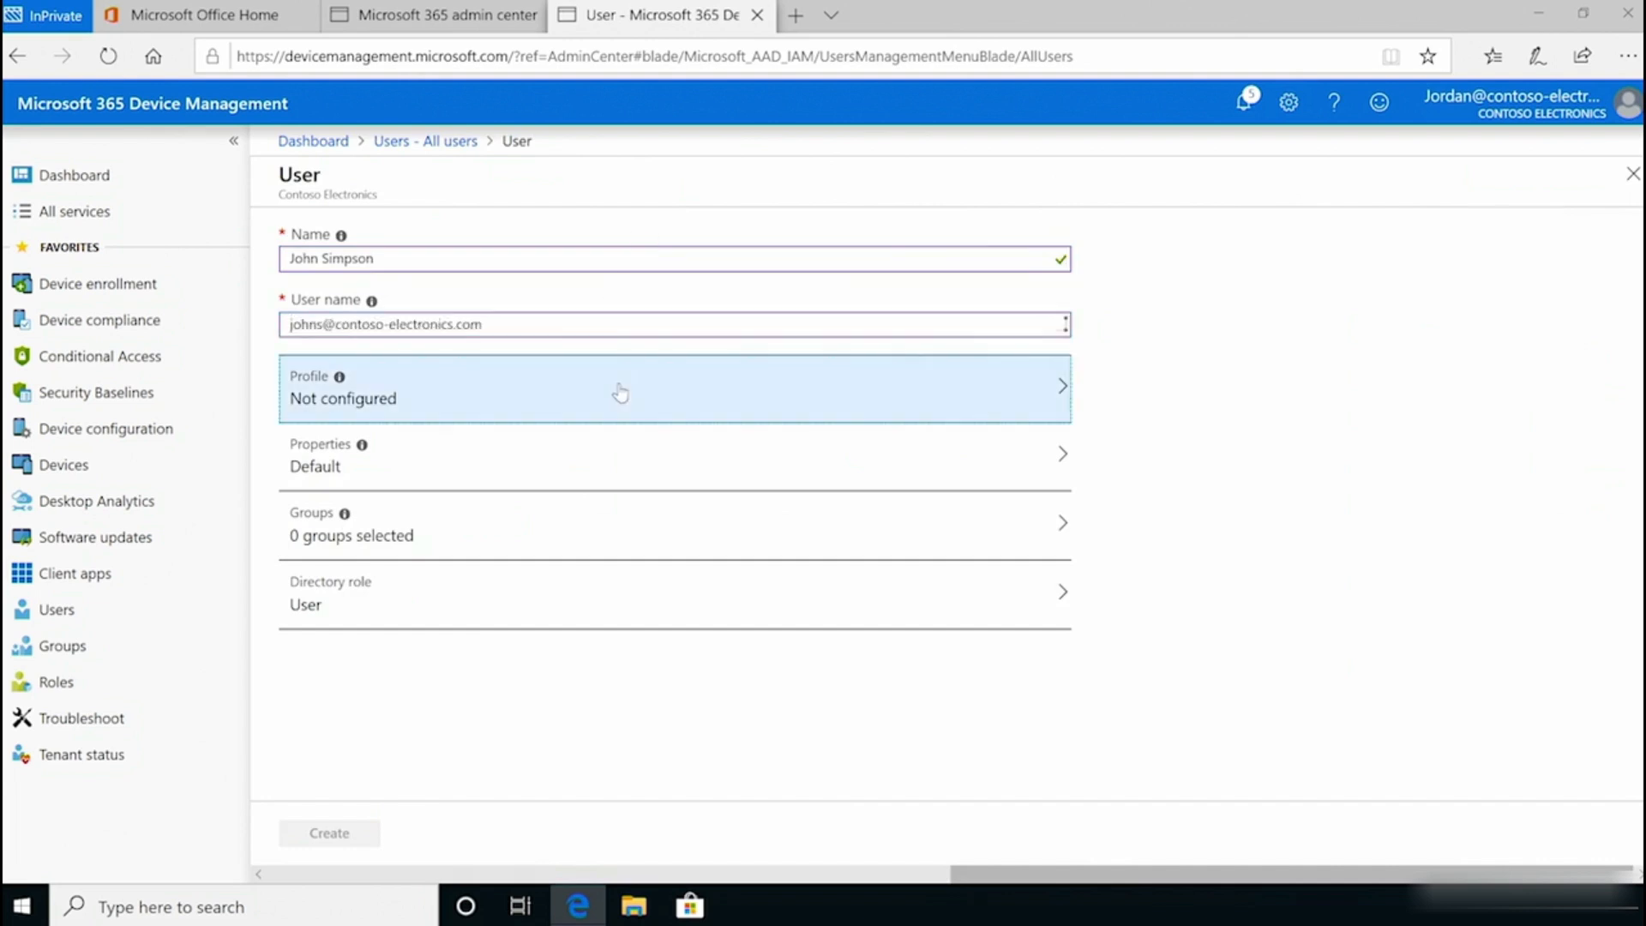
{"action": "left_click", "coordinate": [617, 392]}
{"action": "key", "text": "Tab"}
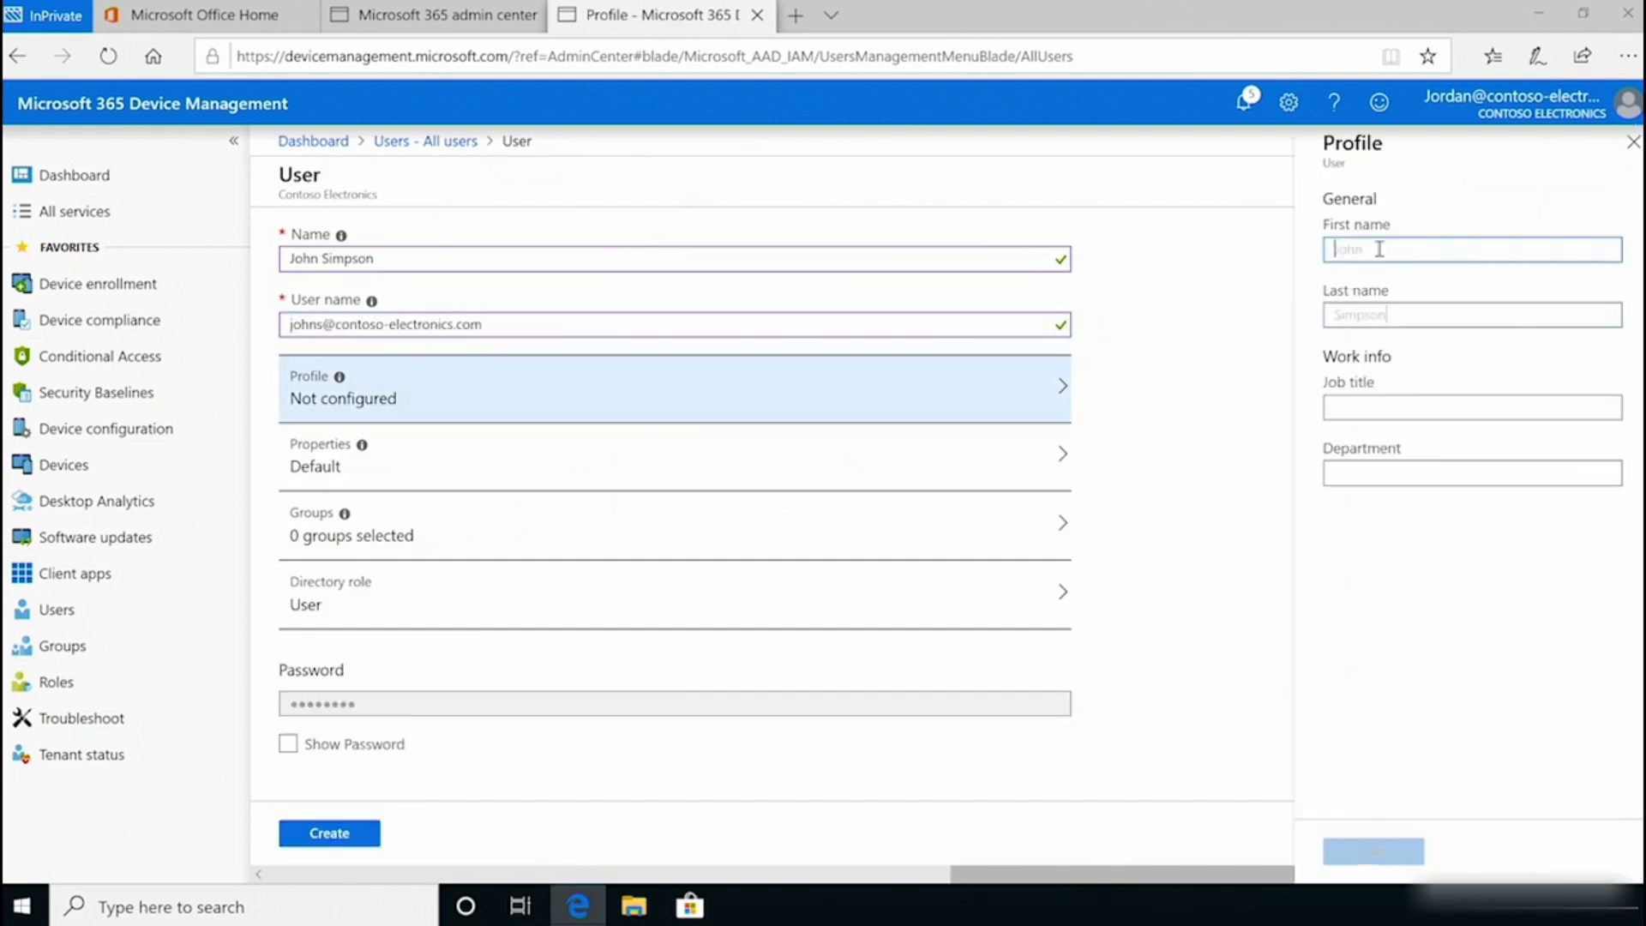
{"action": "left_click", "coordinate": [1372, 850]}
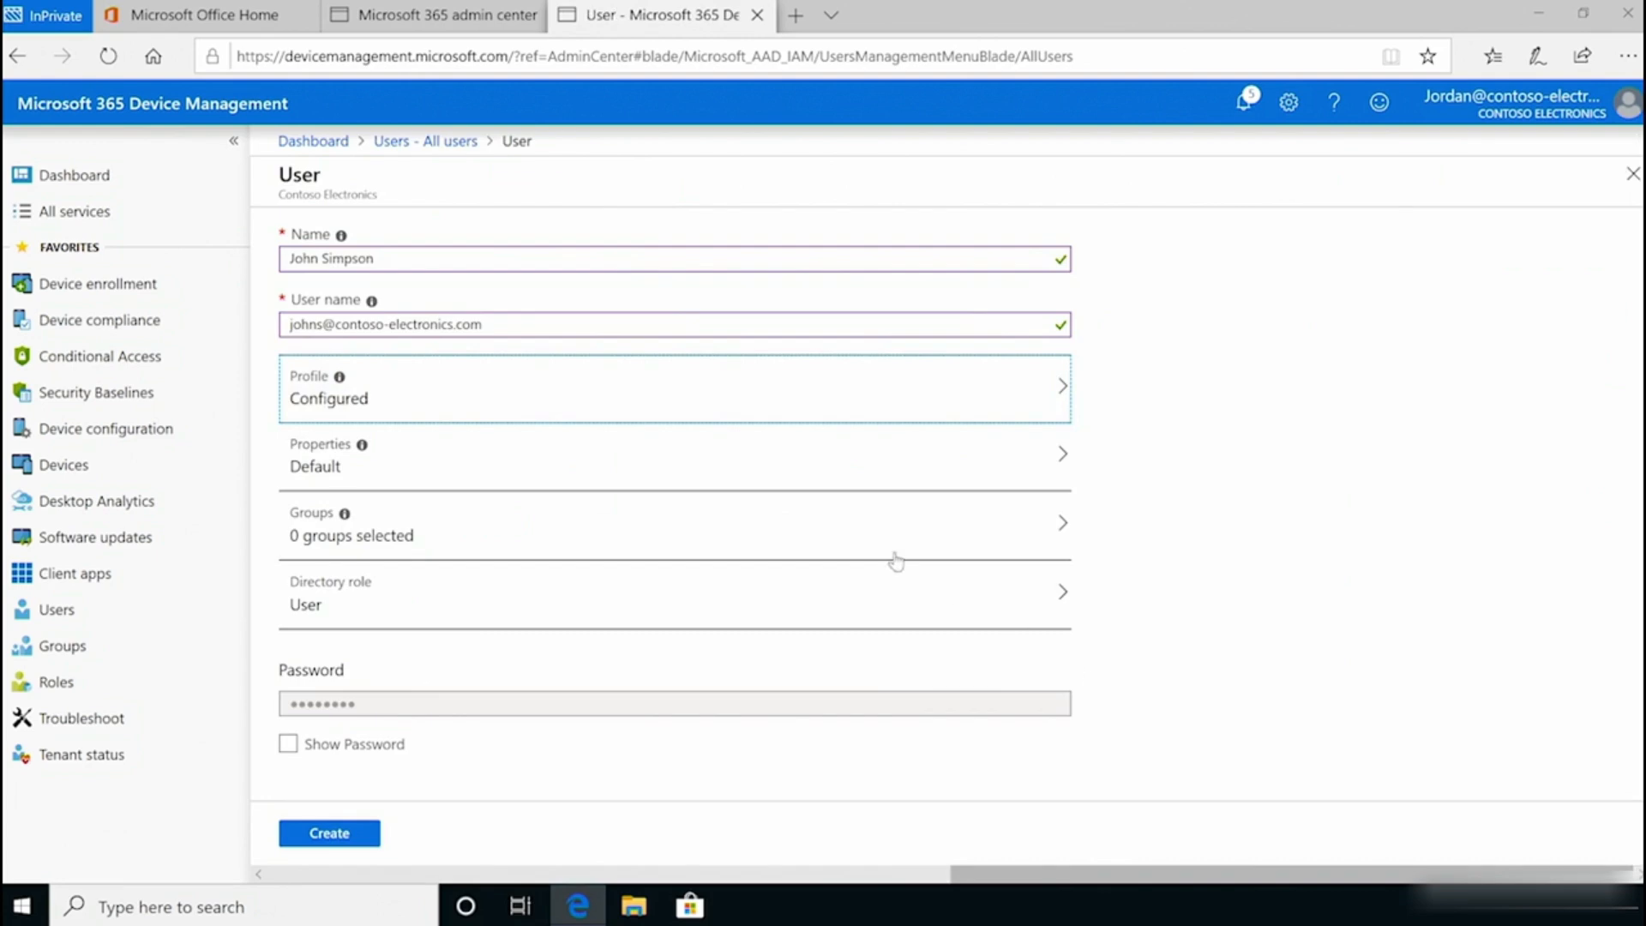
Step: Add the new user to the Leadership group
{"action": "left_click", "coordinate": [851, 535]}
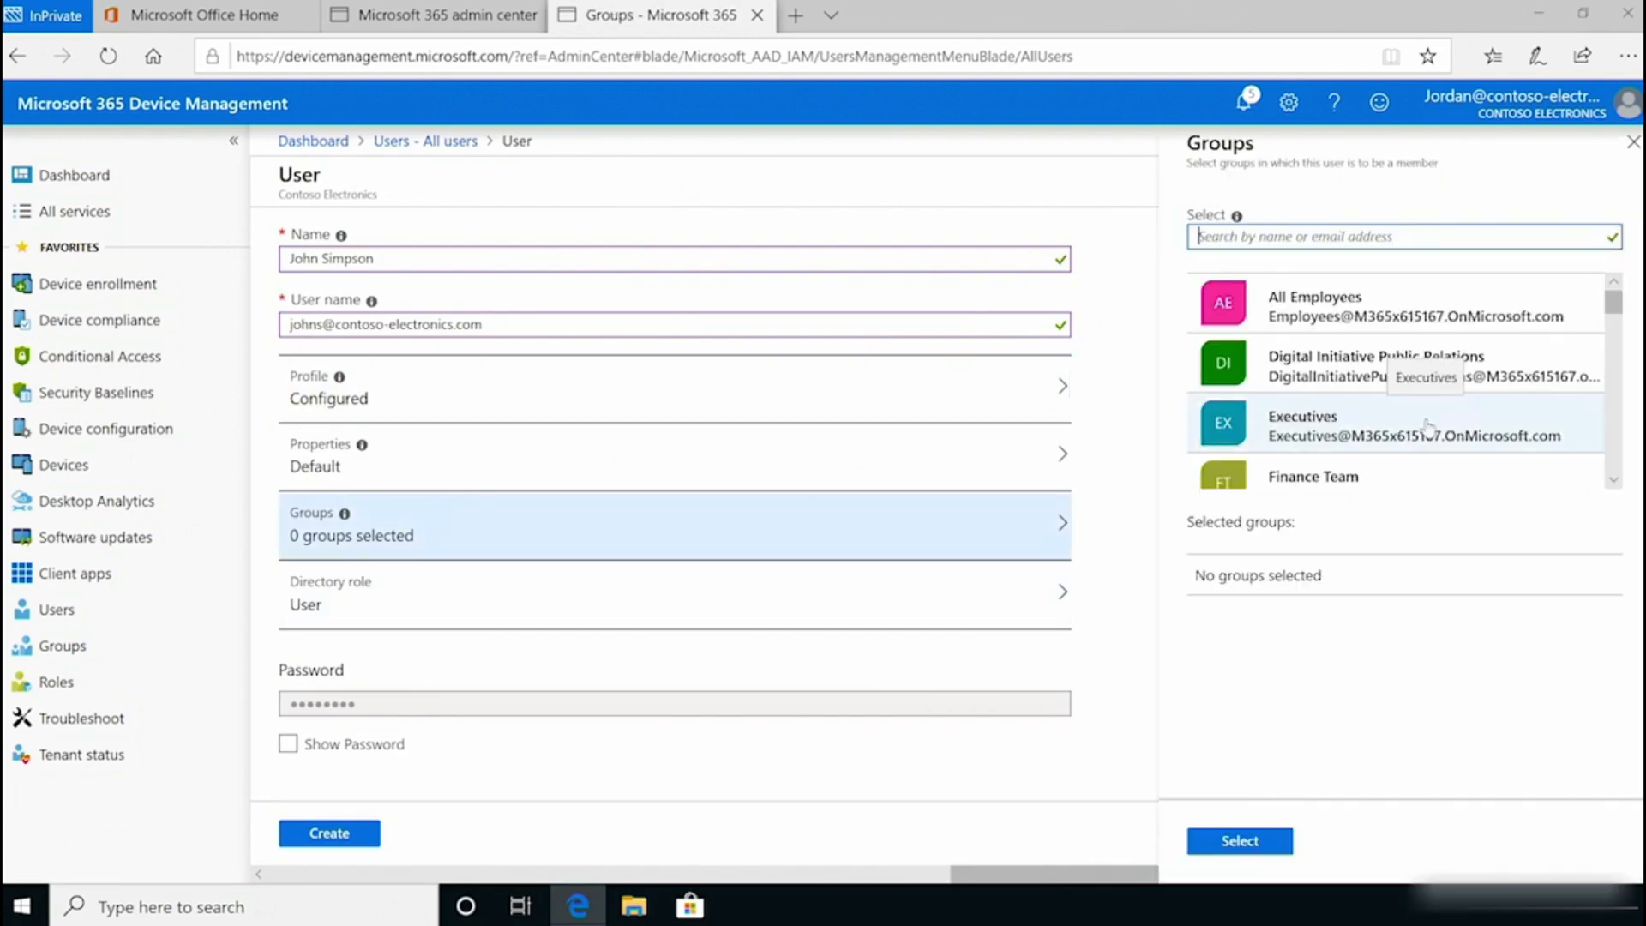
{"action": "scroll", "coordinate": [1616, 415], "scroll_direction": "down", "scroll_amount": 2}
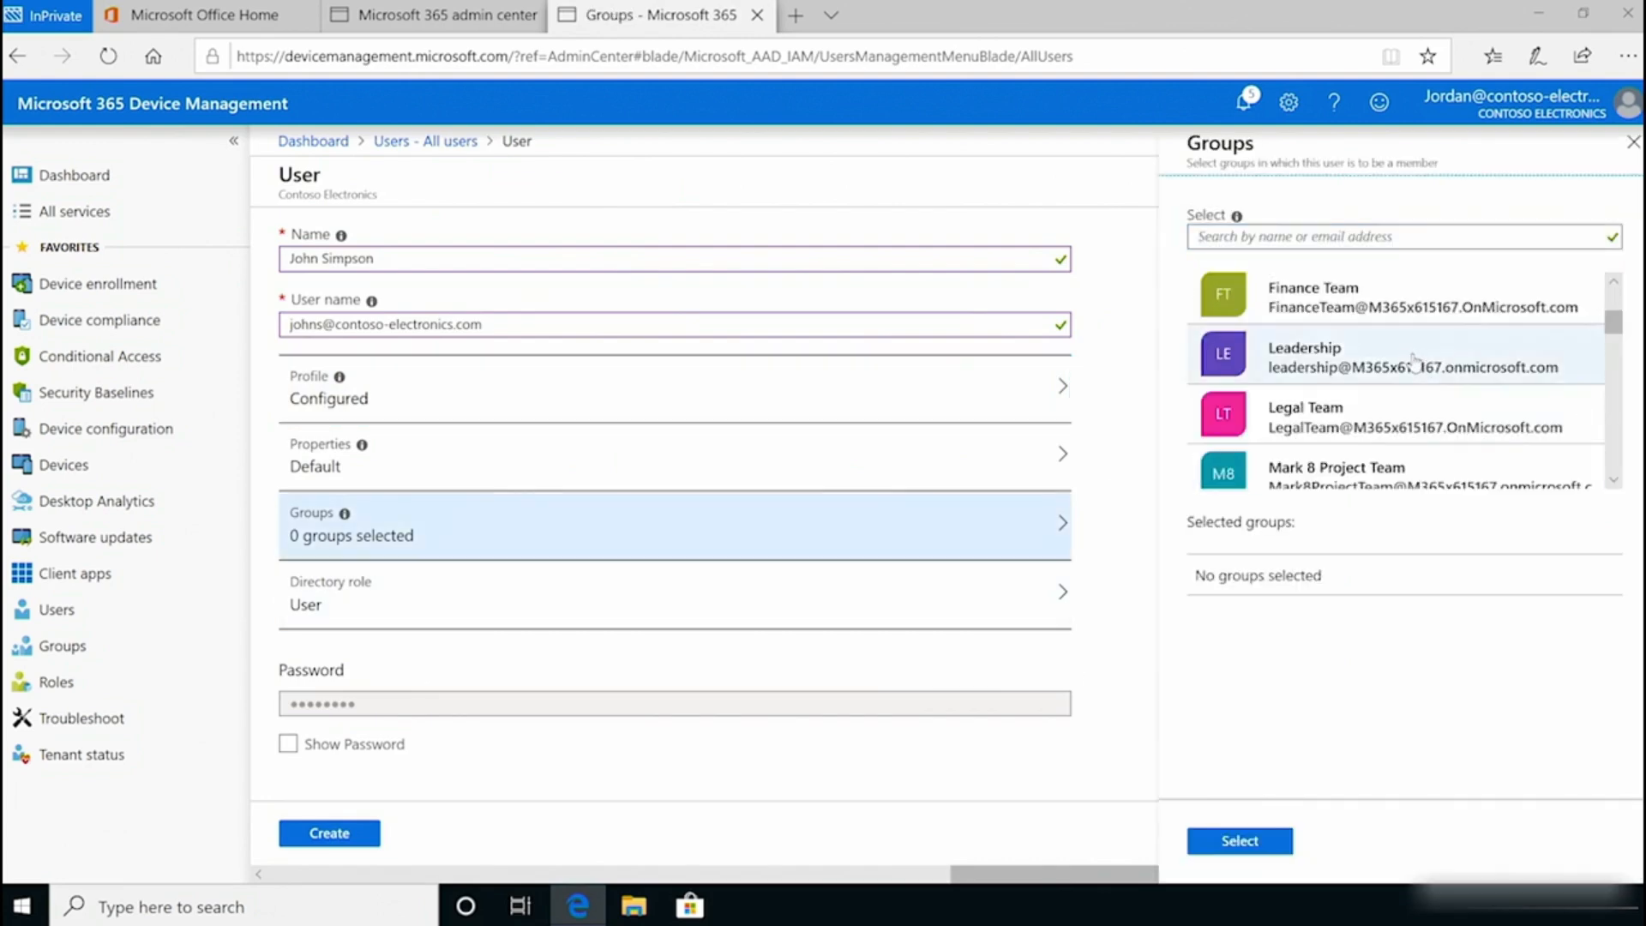
{"action": "left_click", "coordinate": [1371, 358]}
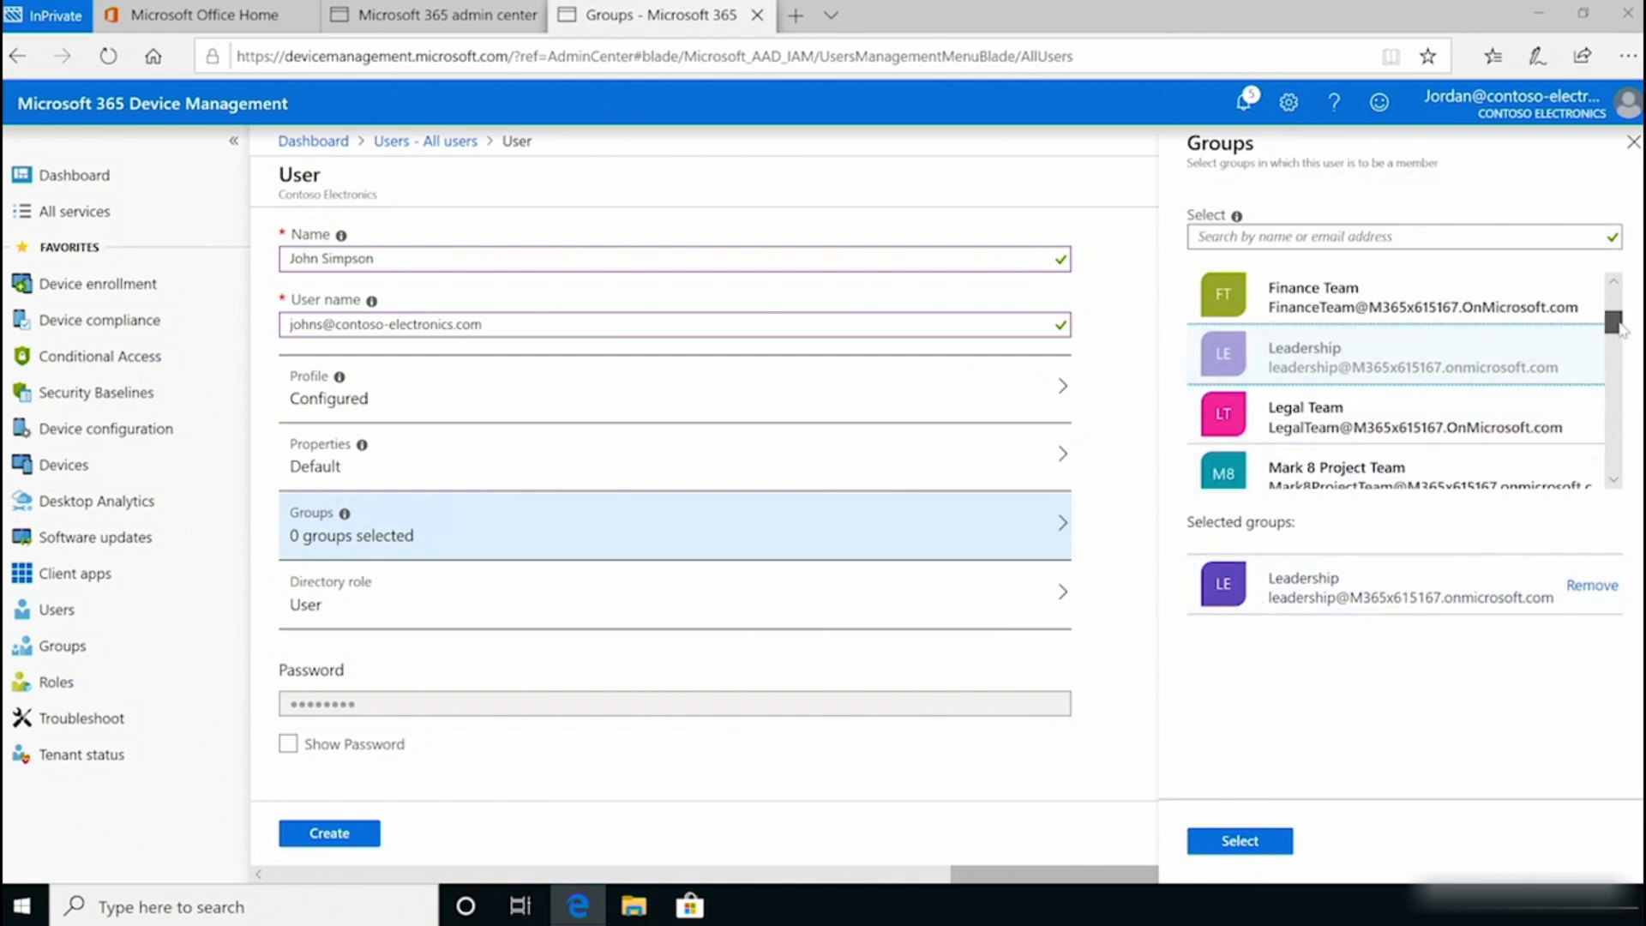
{"action": "left_click_drag", "start_coordinate": [1614, 322], "coordinate": [1618, 295]}
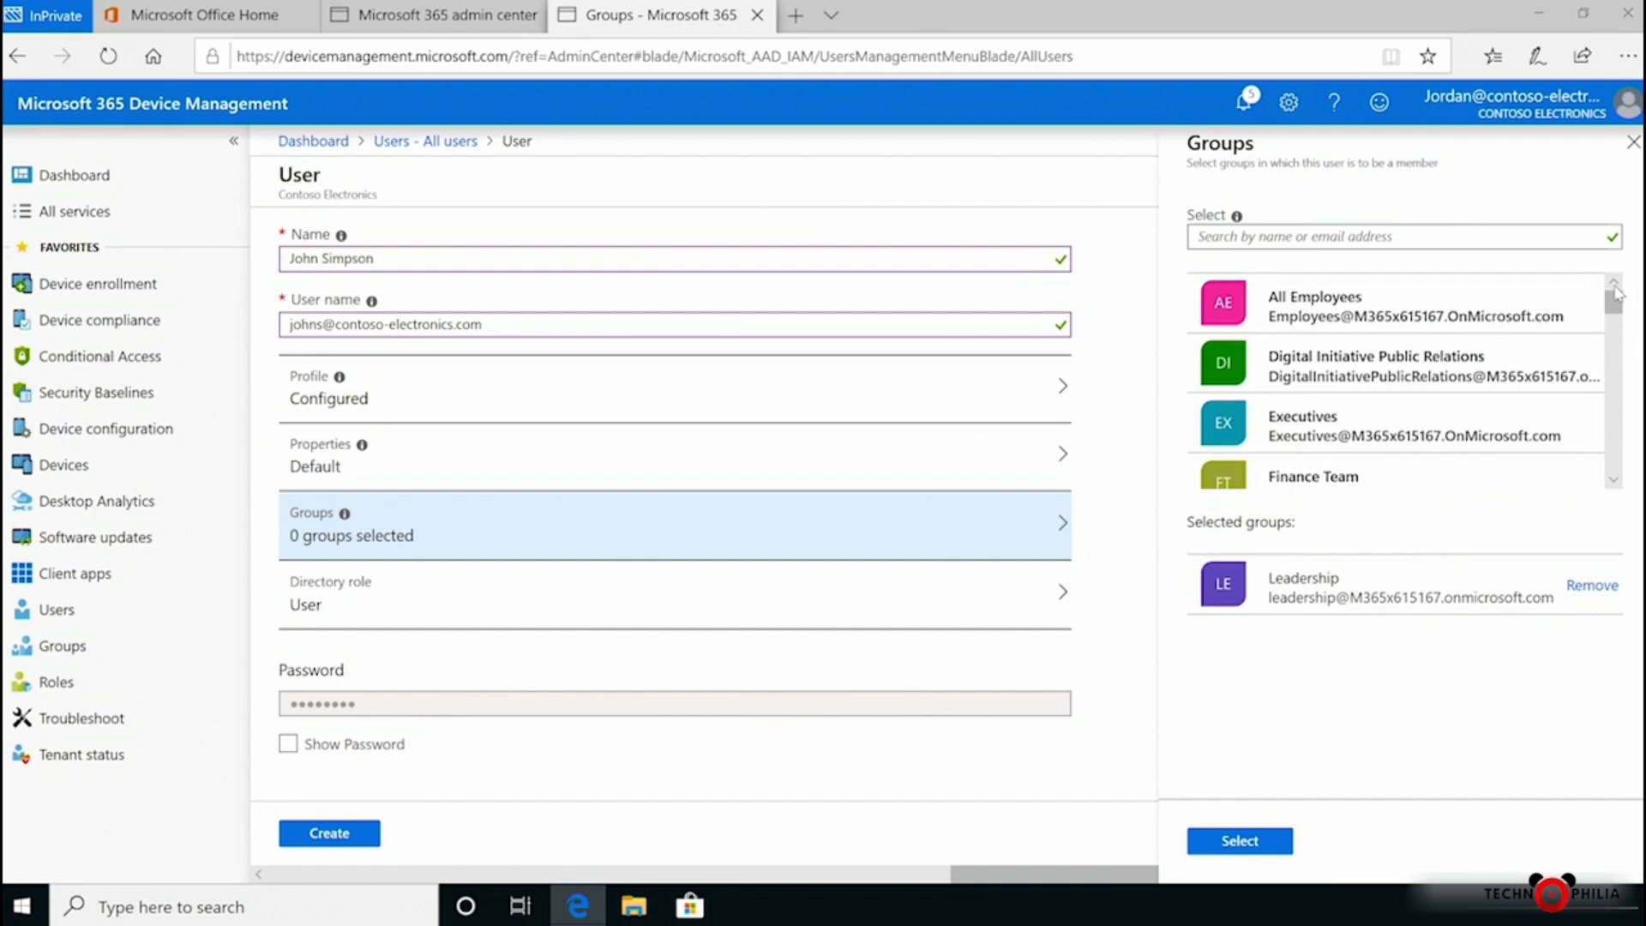
{"action": "left_click", "coordinate": [1237, 842]}
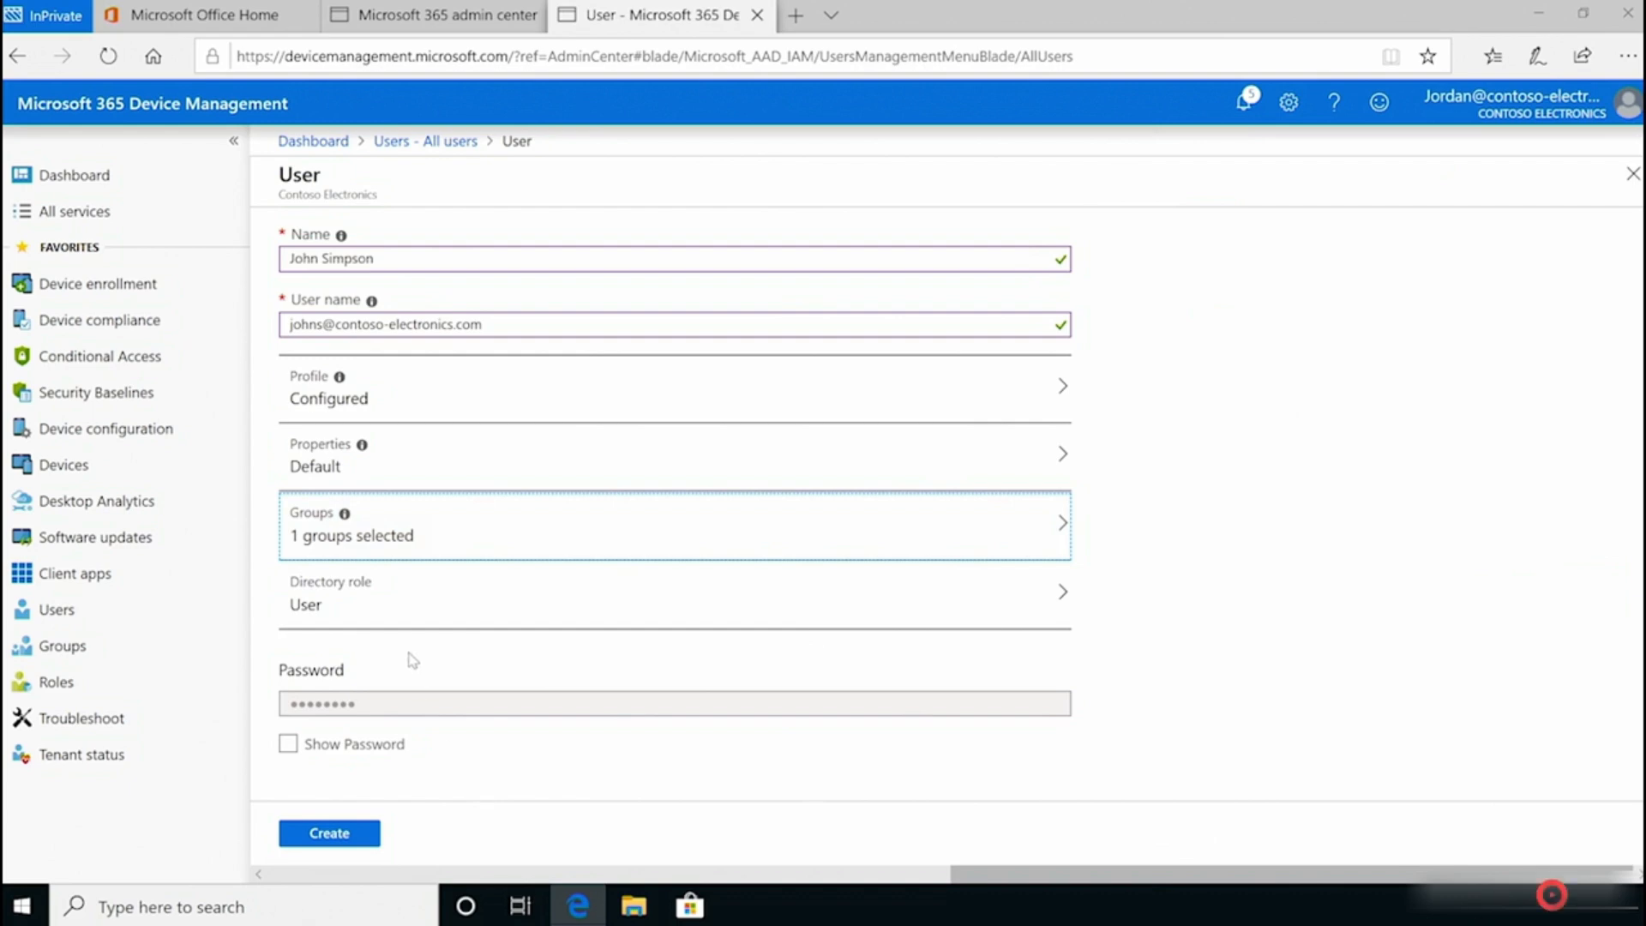
Step: Create the user and open their profile from the users list
{"action": "left_click", "coordinate": [334, 834]}
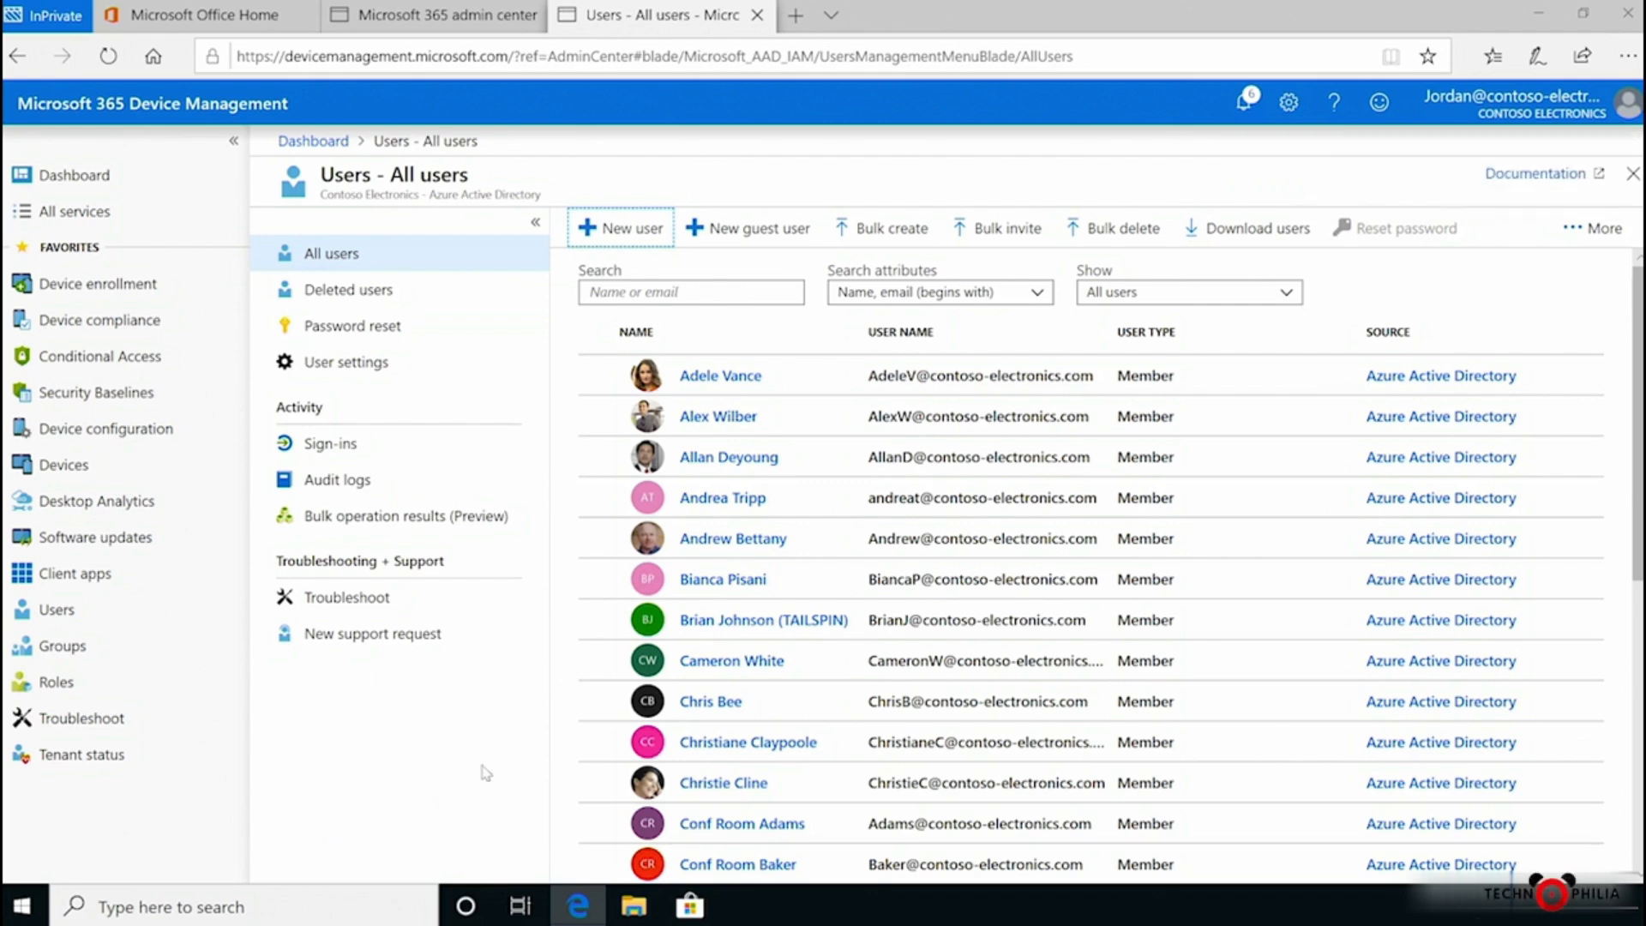
{"action": "left_click", "coordinate": [676, 290]}
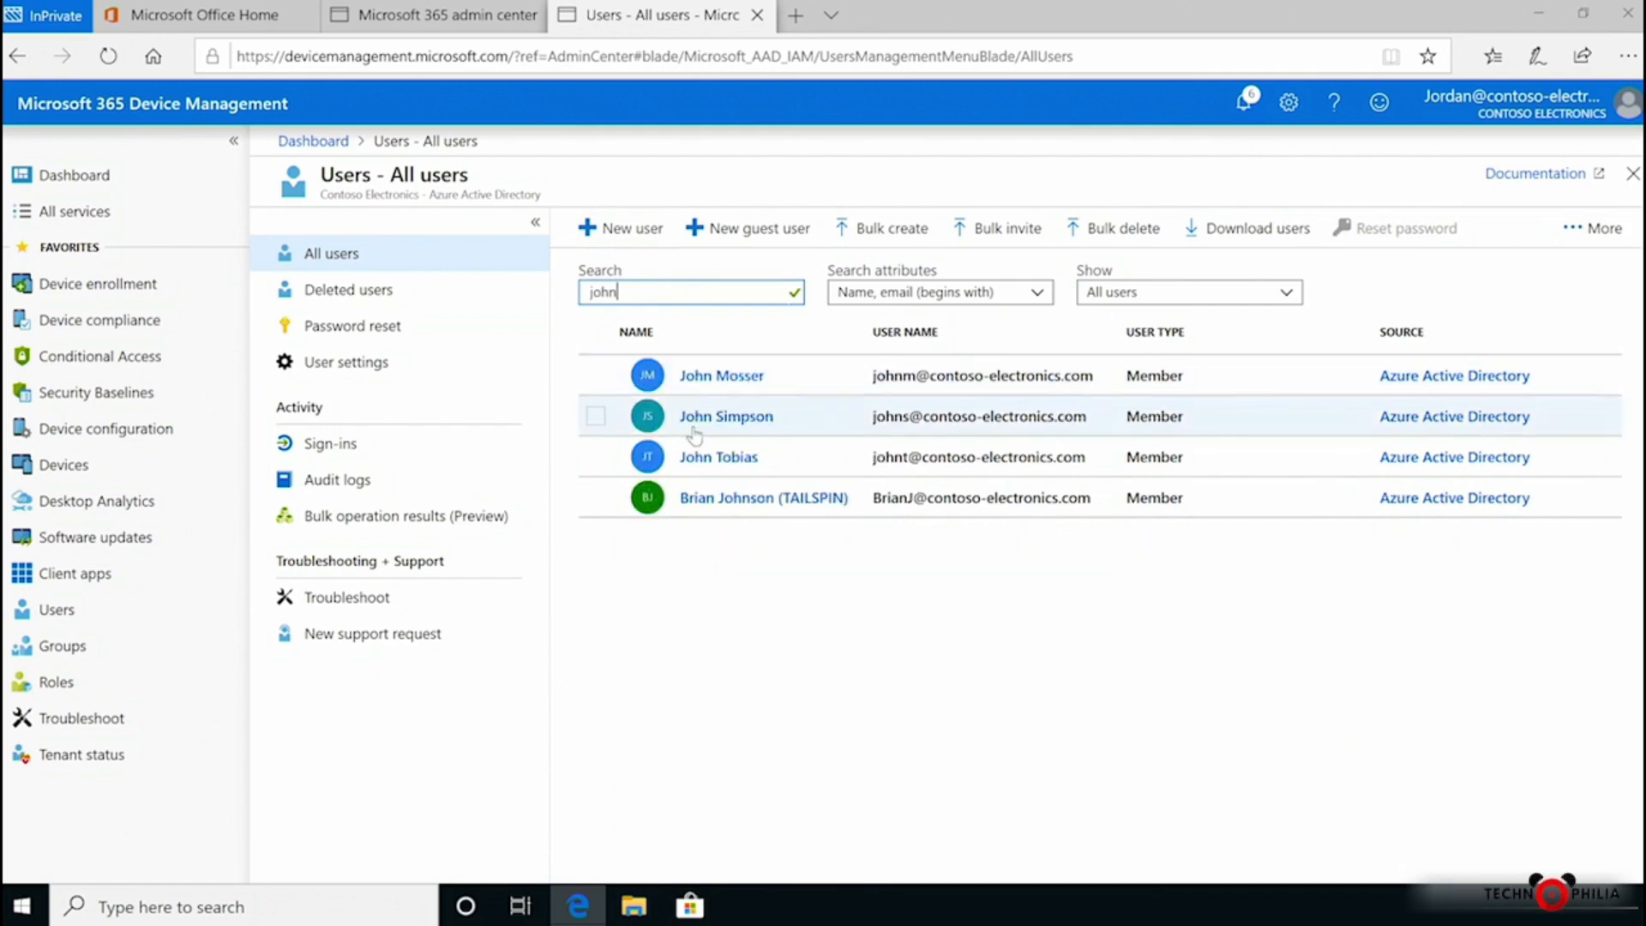
{"action": "left_click", "coordinate": [724, 421]}
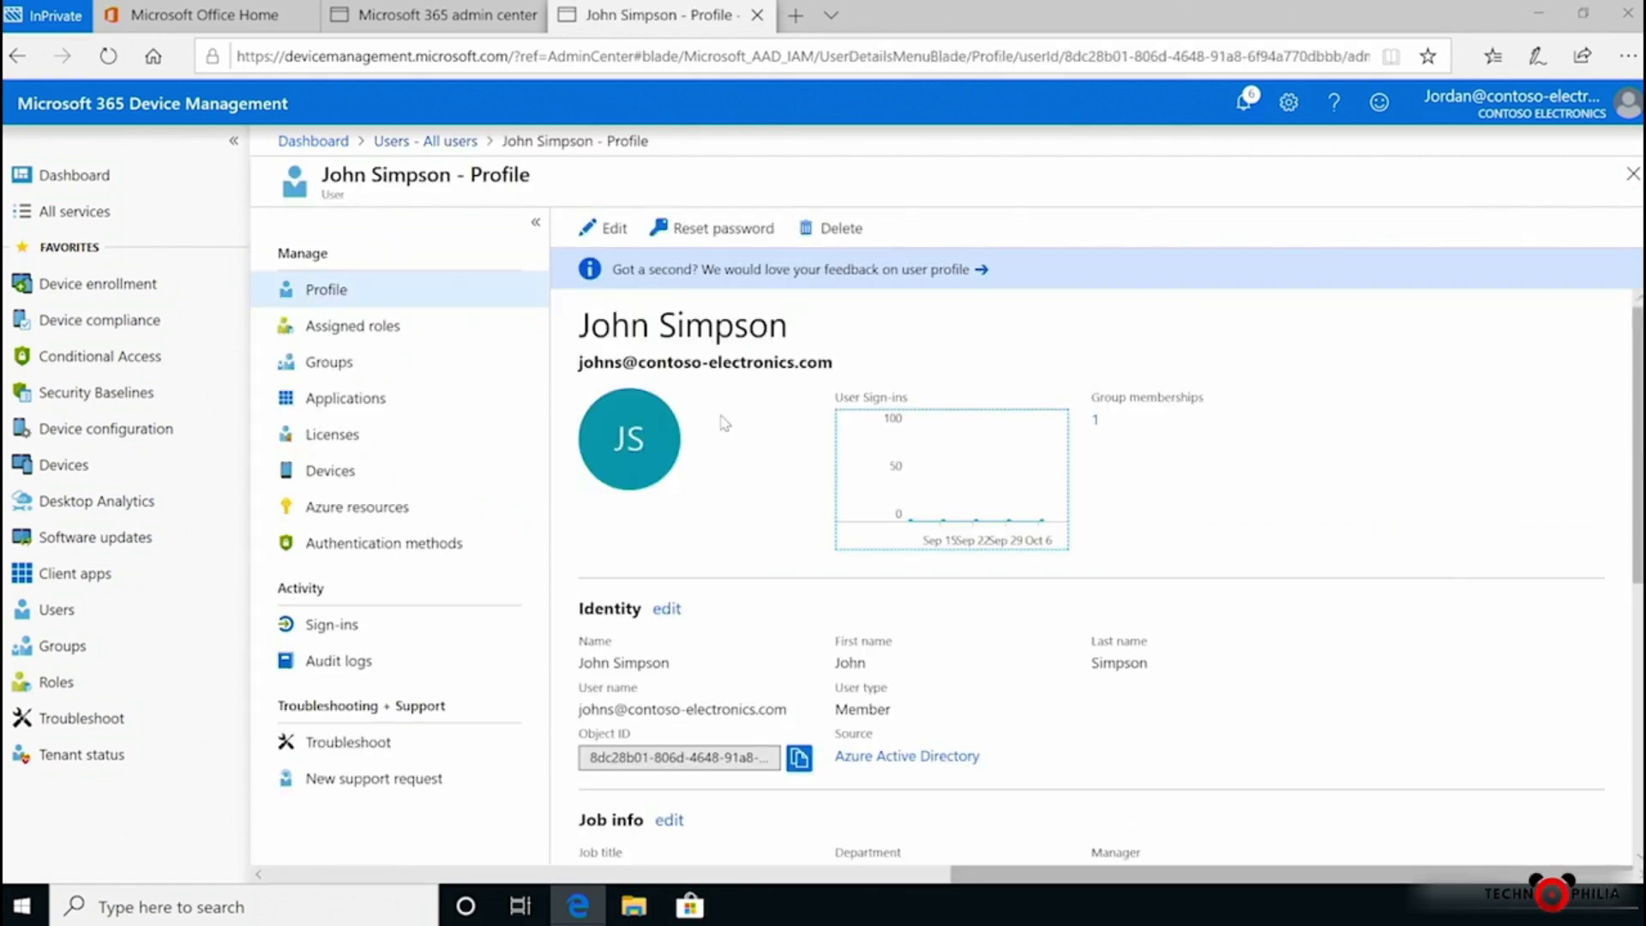
Step: Set the profile's usage location to United States and save it
{"action": "left_click", "coordinate": [608, 229]}
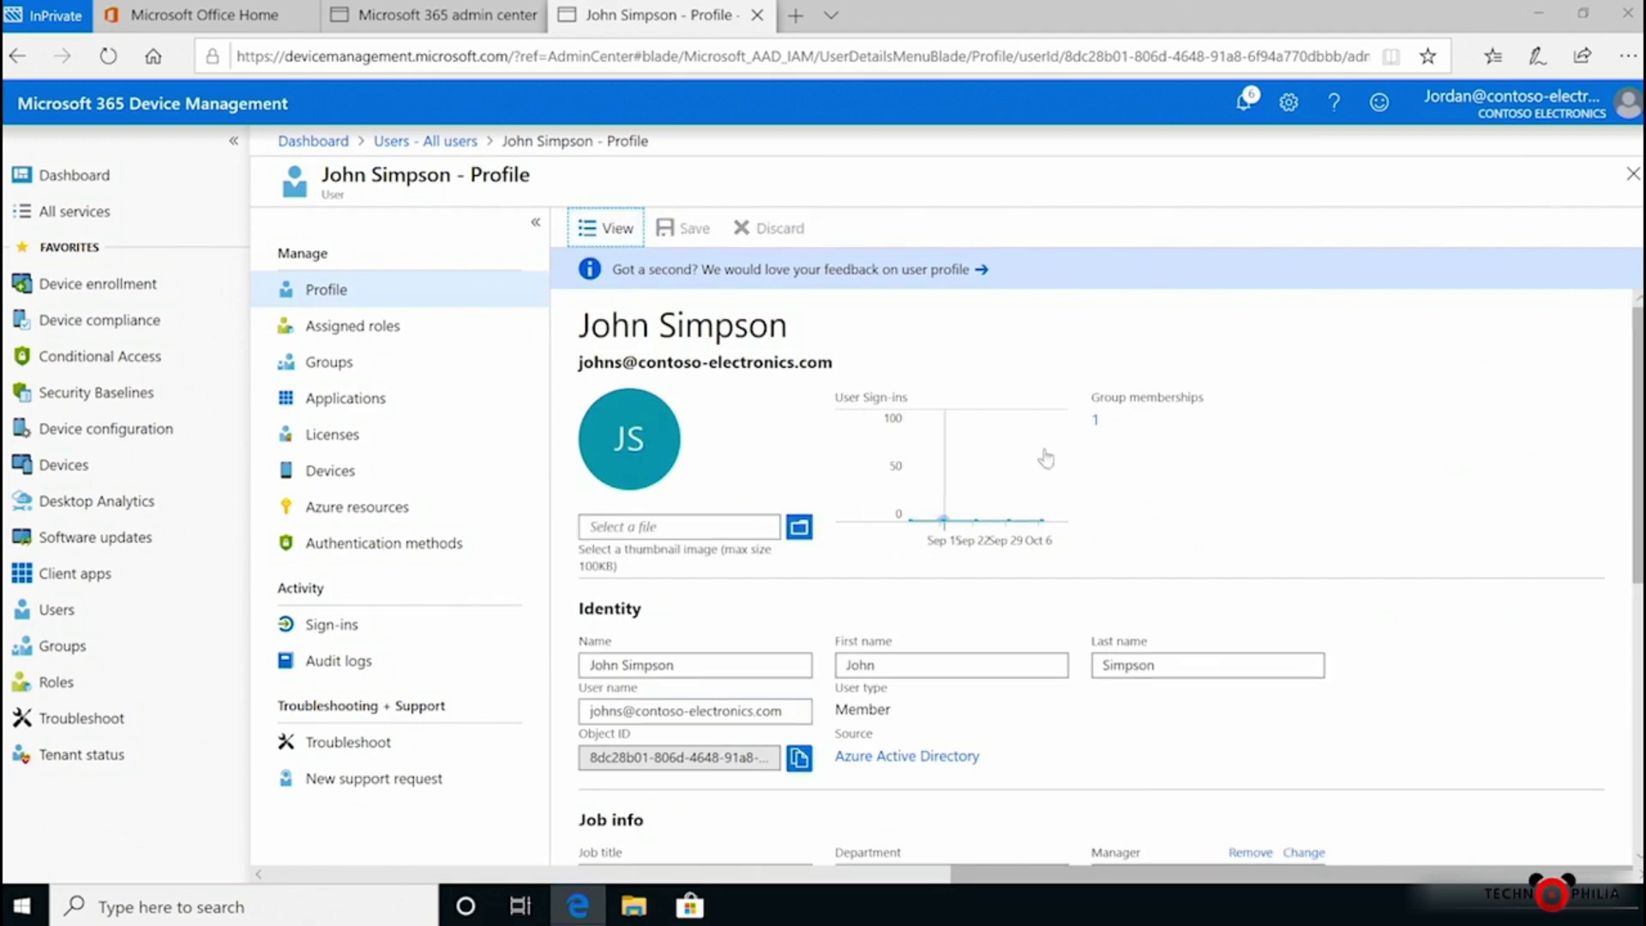
{"action": "scroll", "coordinate": [1109, 577], "scroll_direction": "down", "scroll_amount": 4}
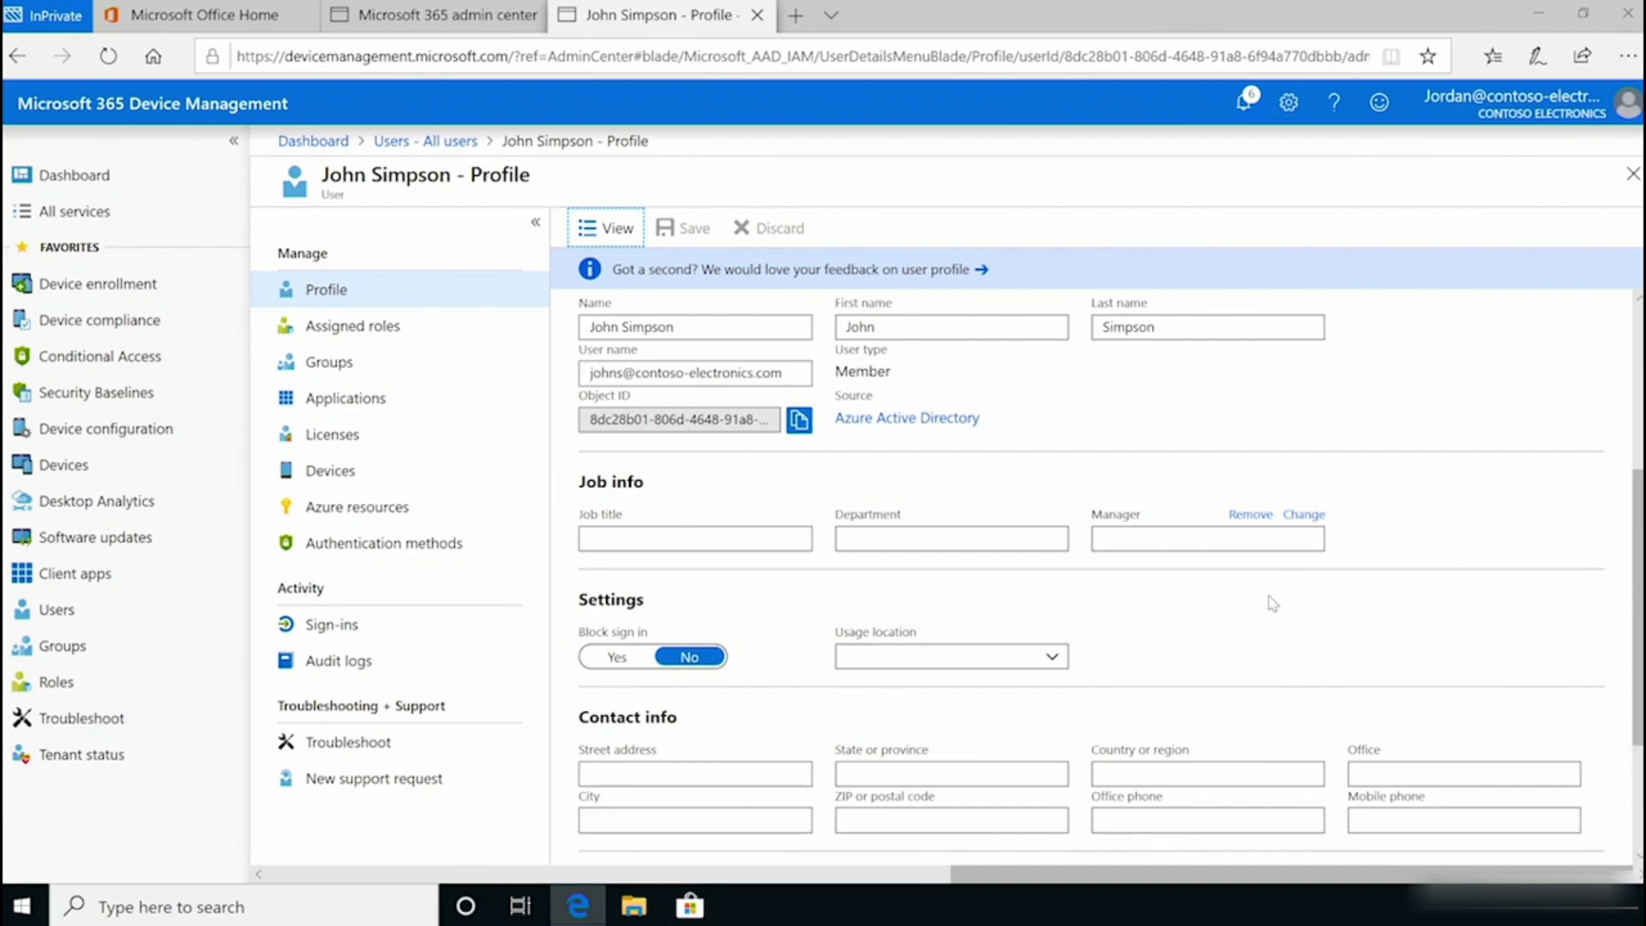
{"action": "left_click", "coordinate": [1056, 656]}
{"action": "left_click_drag", "start_coordinate": [1059, 205], "coordinate": [1060, 600]}
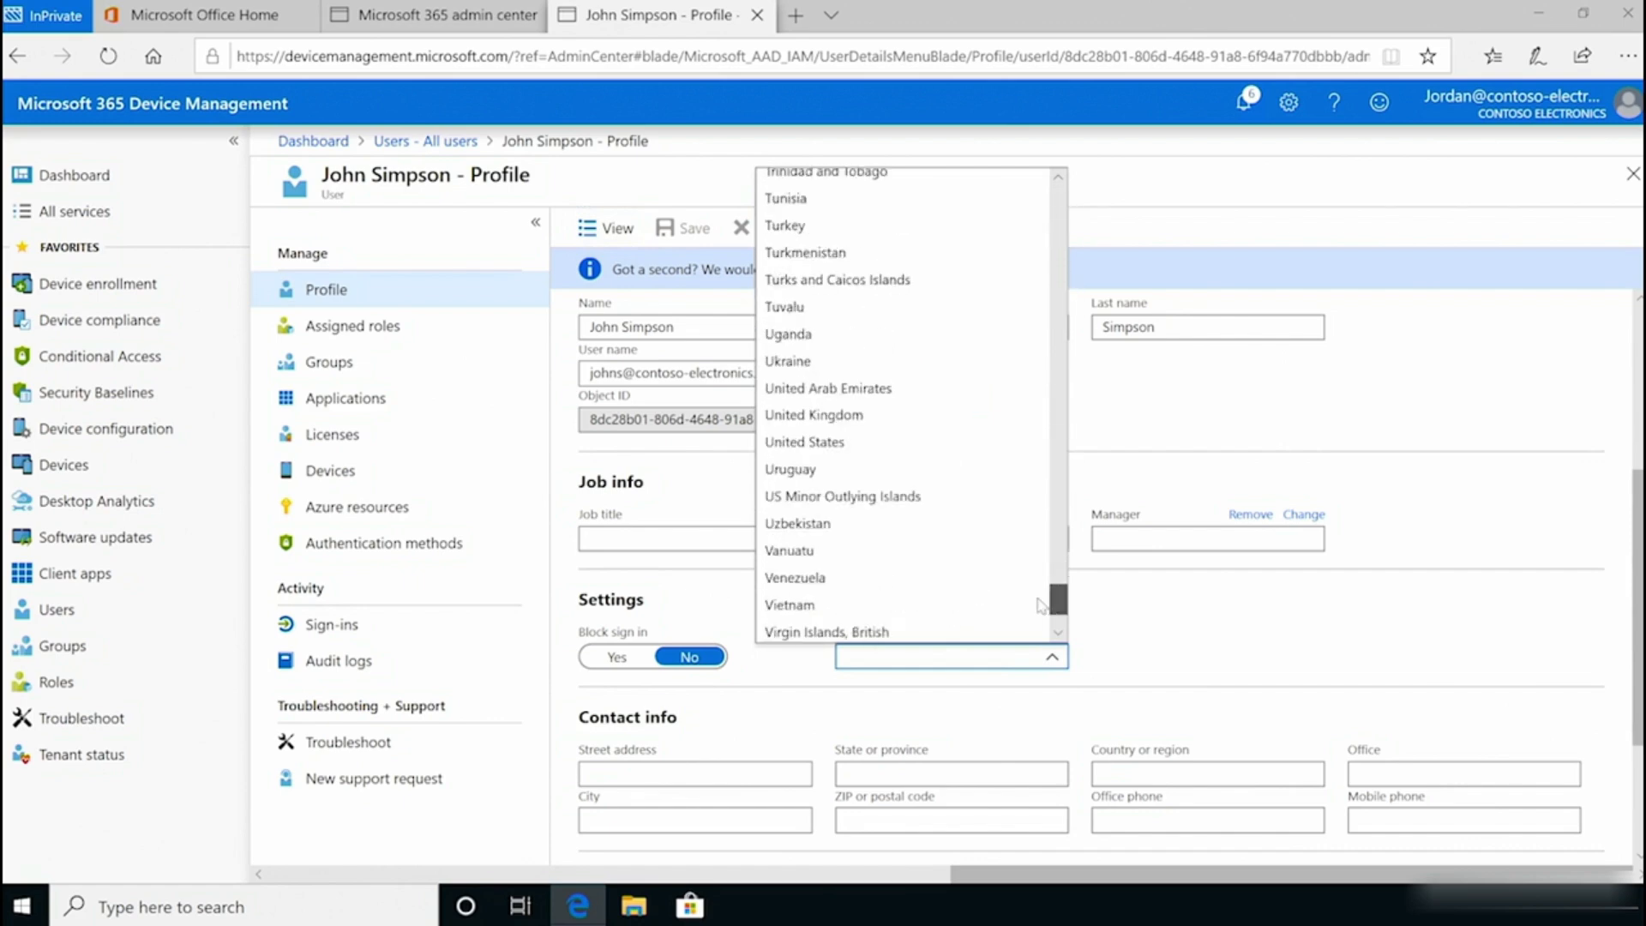
{"action": "left_click", "coordinate": [862, 439]}
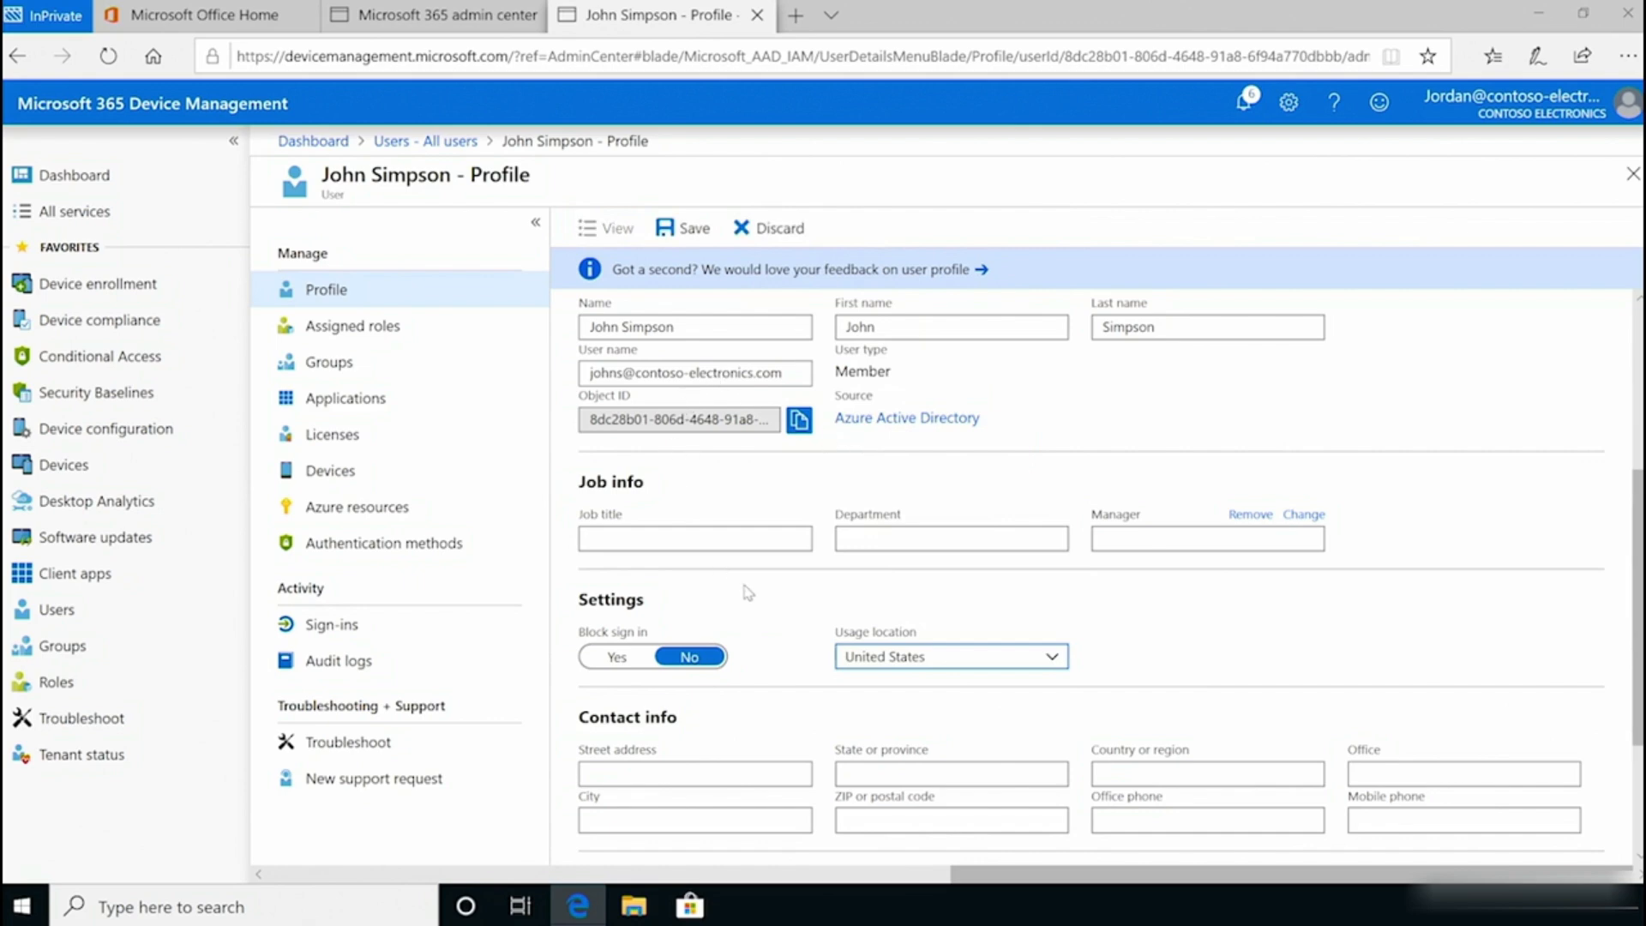
{"action": "left_click", "coordinate": [696, 232]}
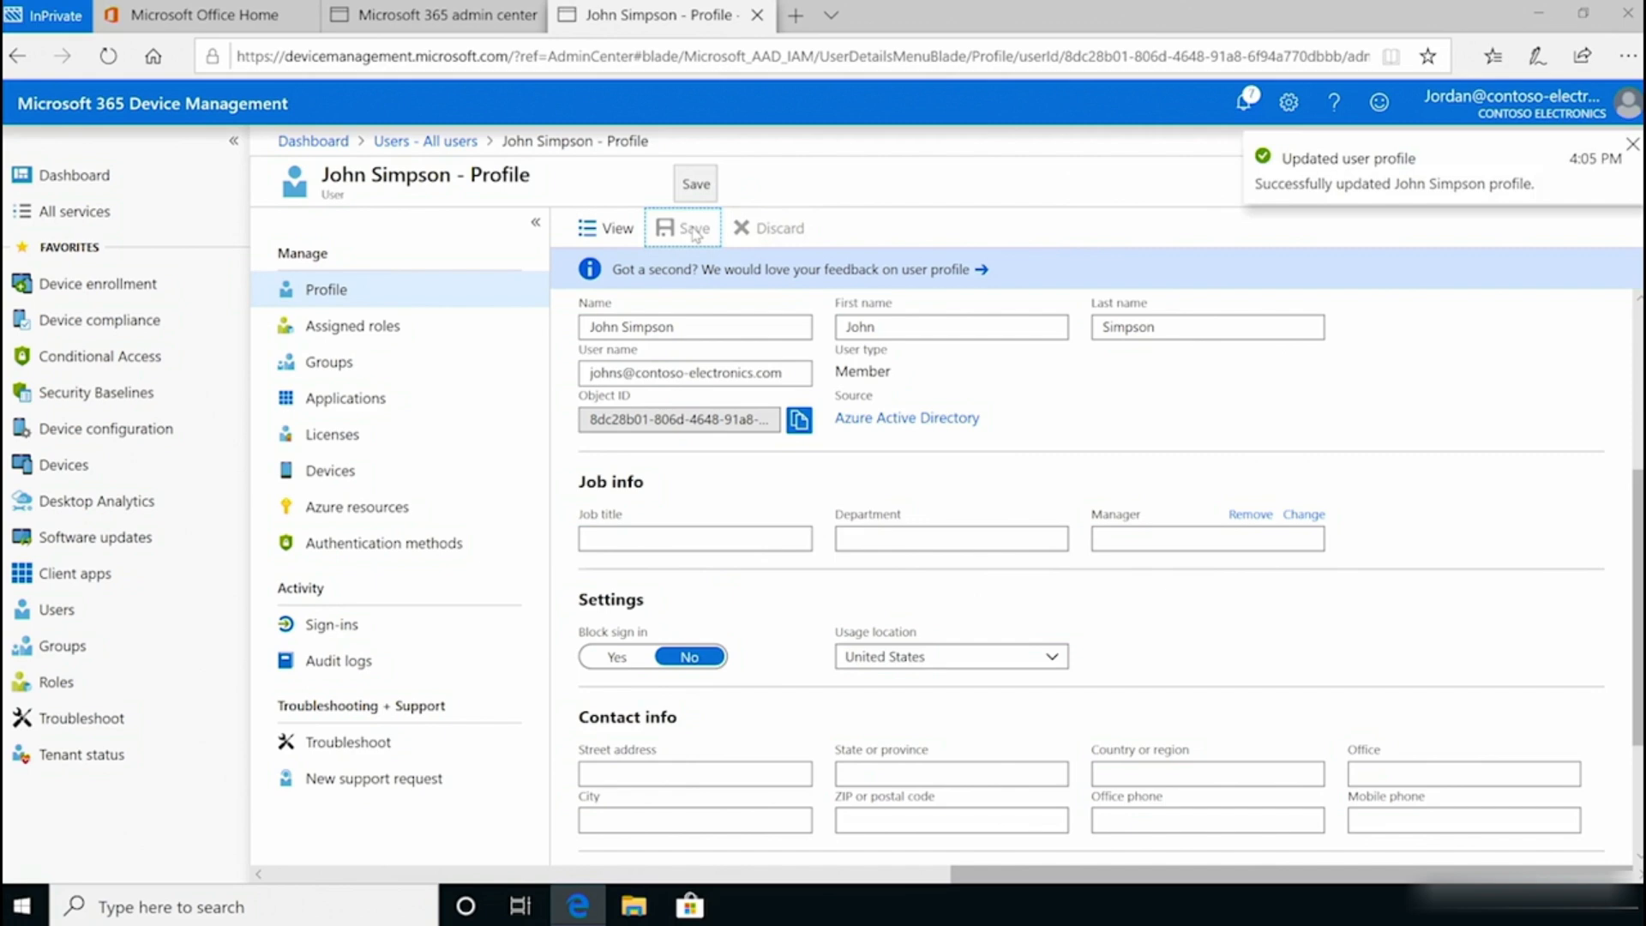
Step: Assign the Enterprise Mobility + Security E5 license with all 9 services and refresh the license list
{"action": "left_click", "coordinate": [367, 438]}
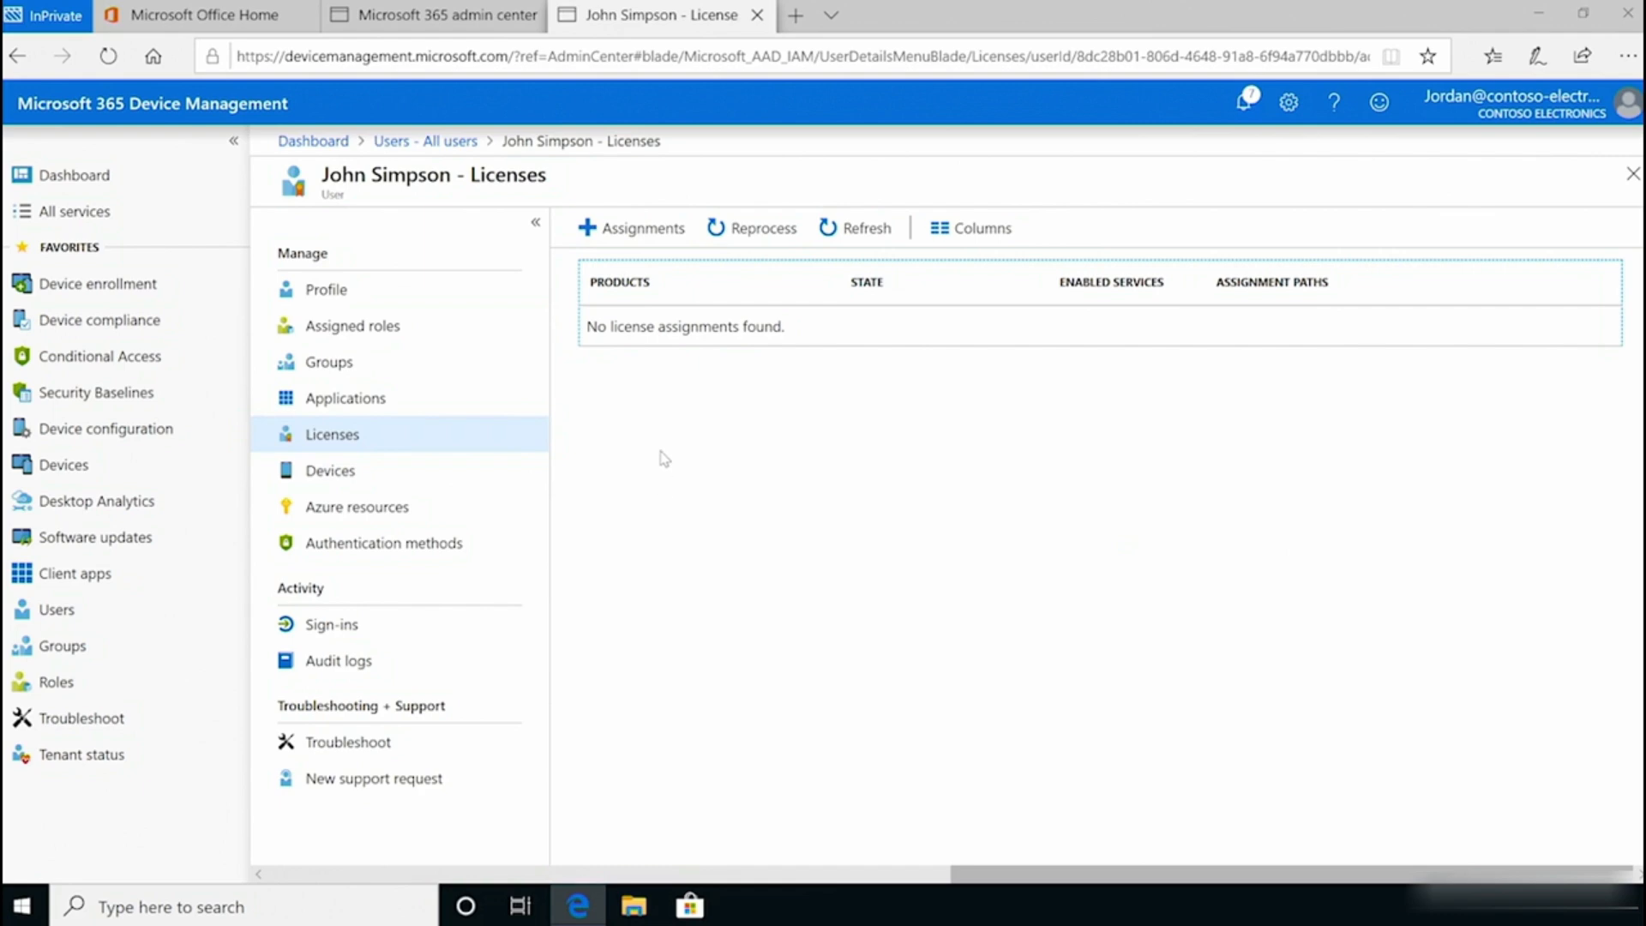
{"action": "left_click", "coordinate": [639, 228]}
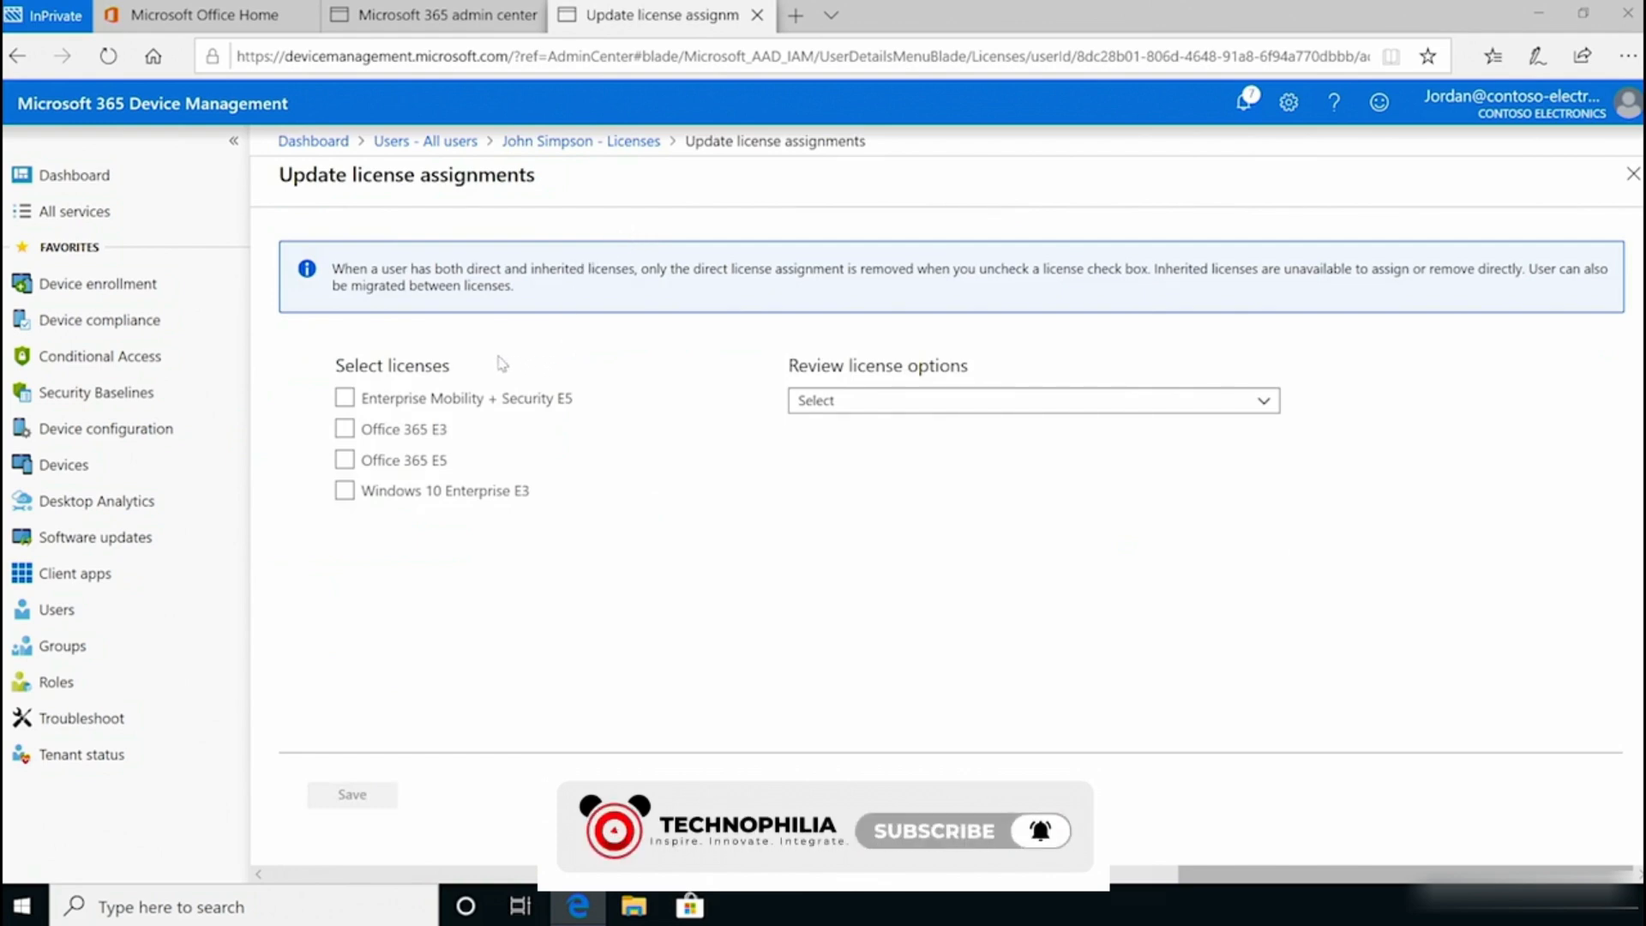
{"action": "left_click", "coordinate": [345, 398]}
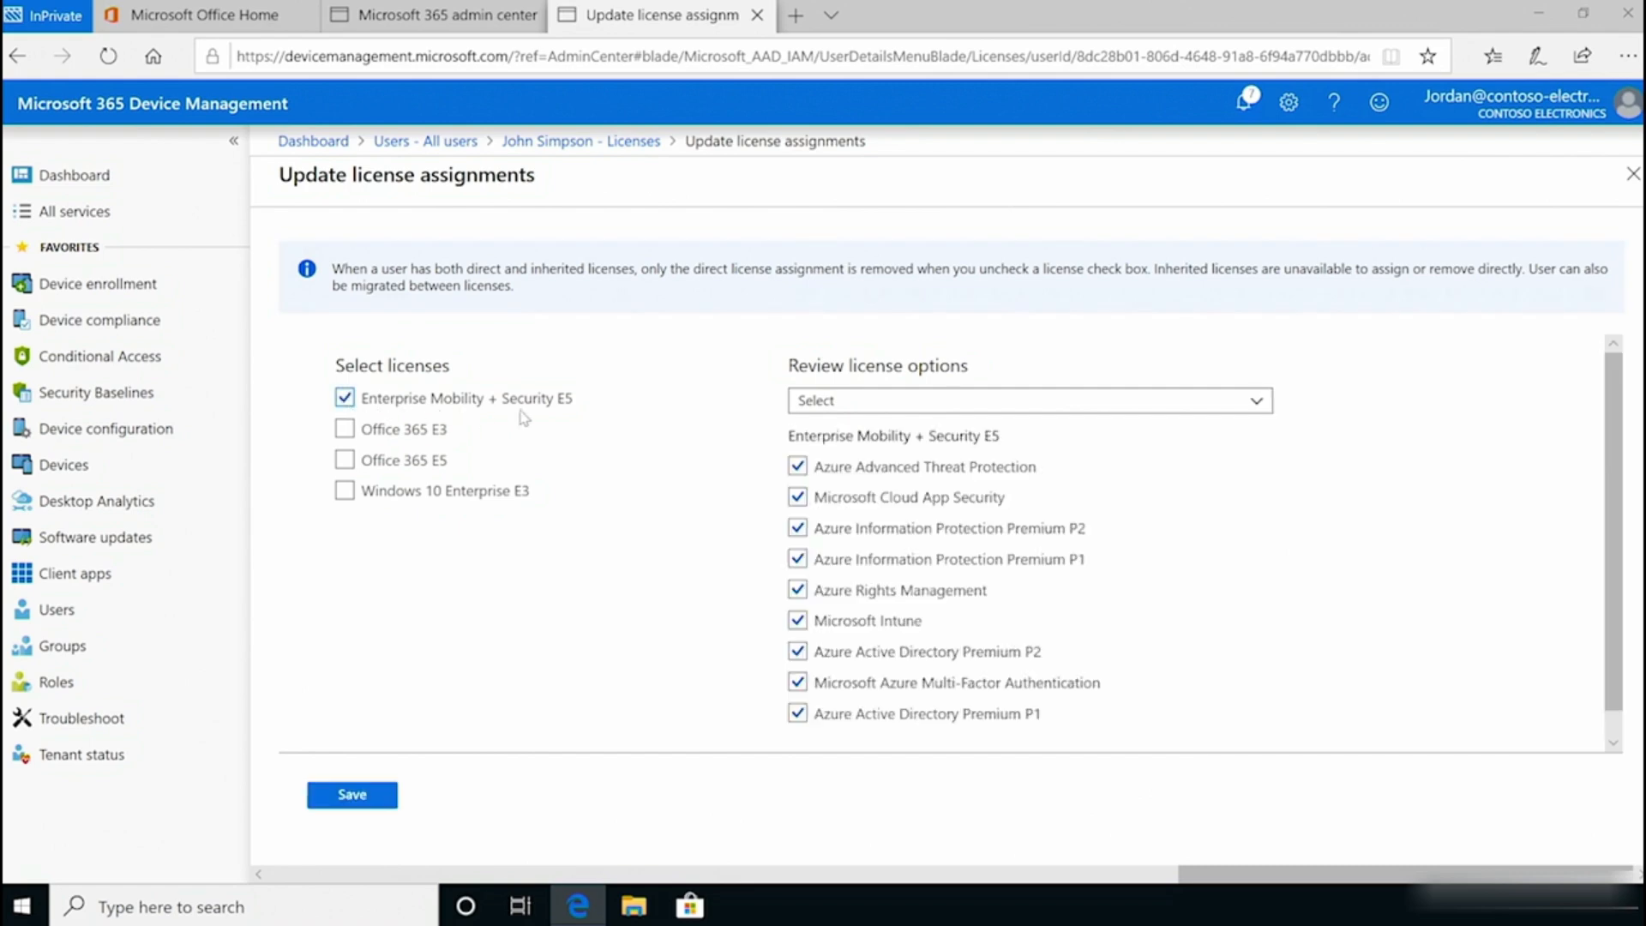
{"action": "left_click", "coordinate": [939, 412]}
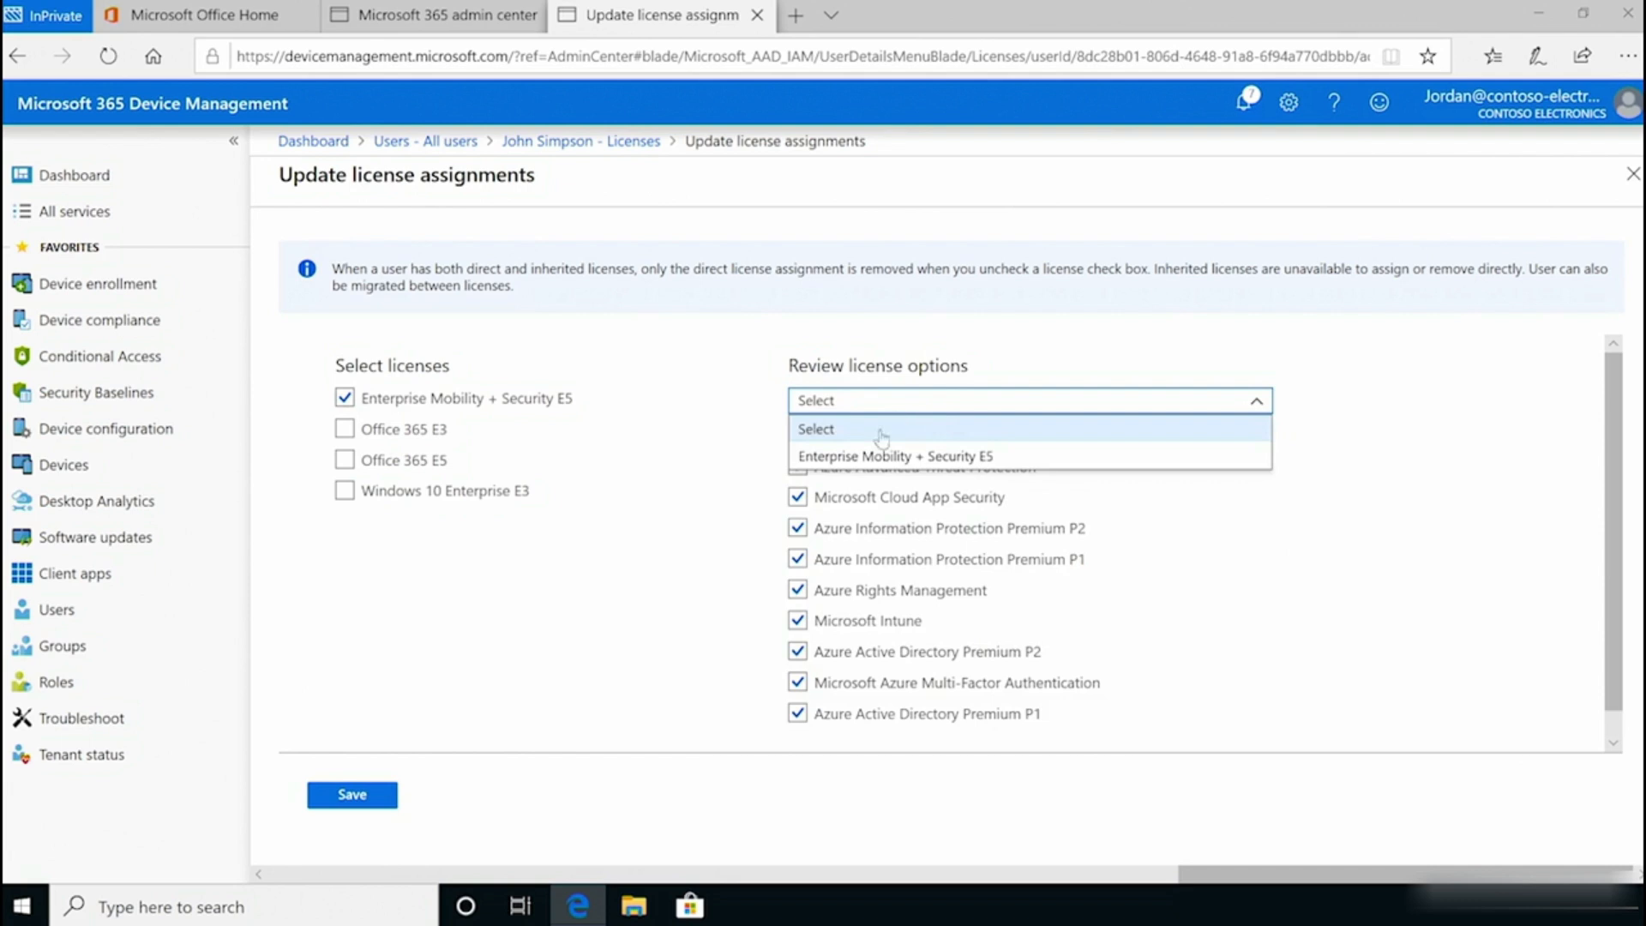
{"action": "left_click", "coordinate": [952, 456]}
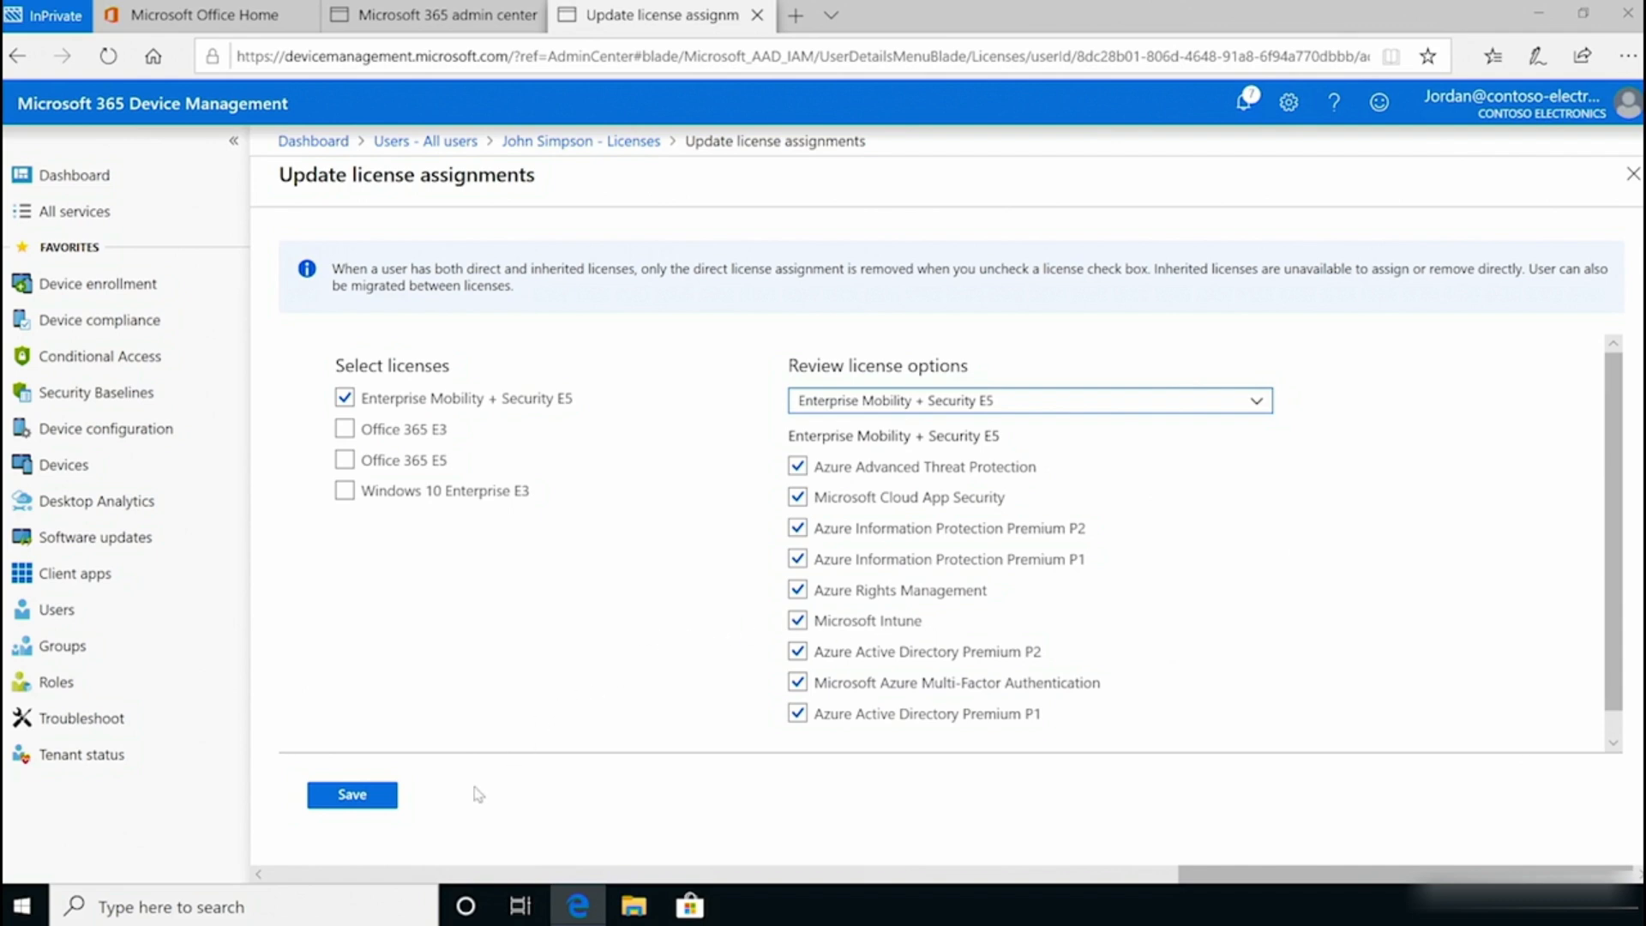
{"action": "left_click", "coordinate": [351, 794]}
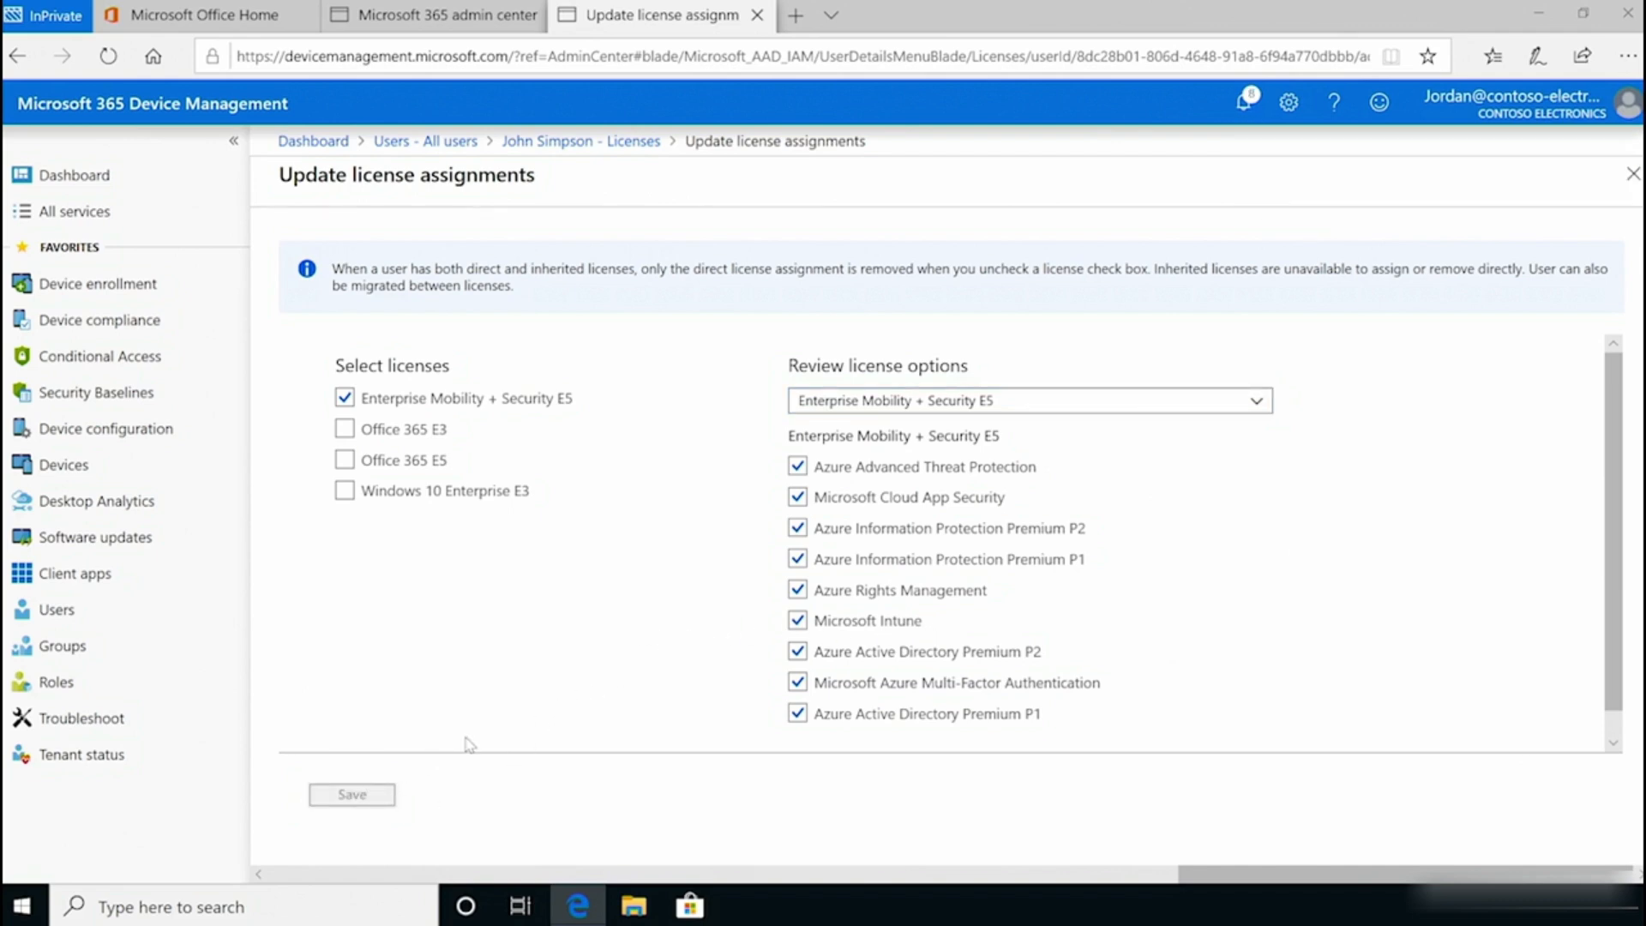
{"action": "left_click", "coordinate": [1631, 175]}
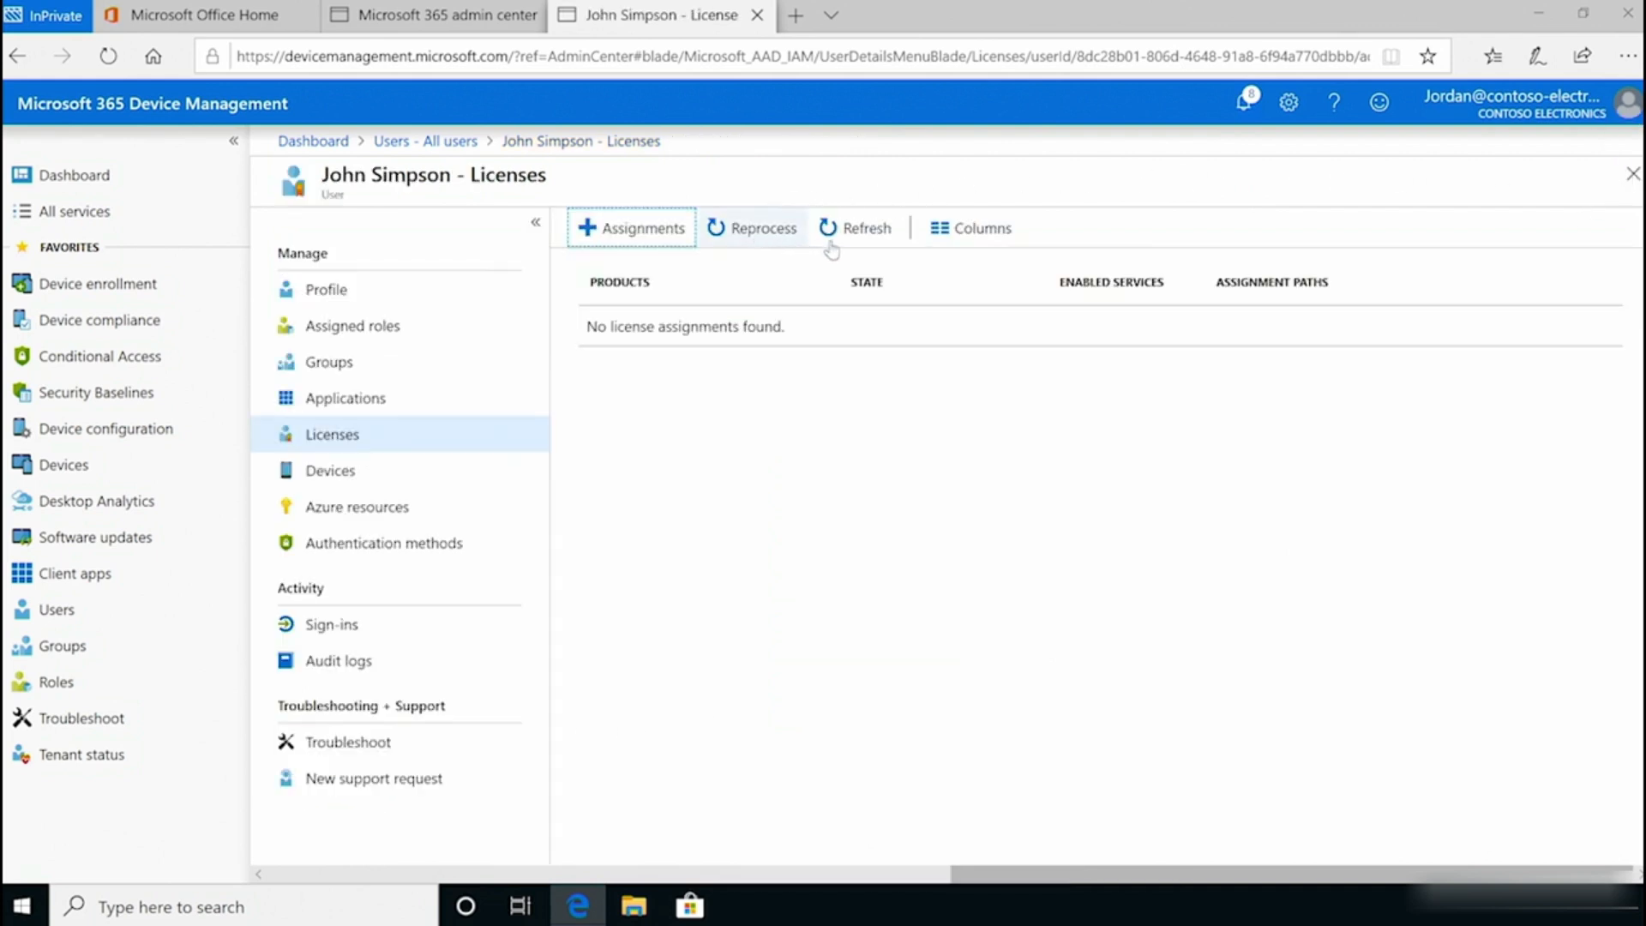
{"action": "left_click", "coordinate": [857, 230]}
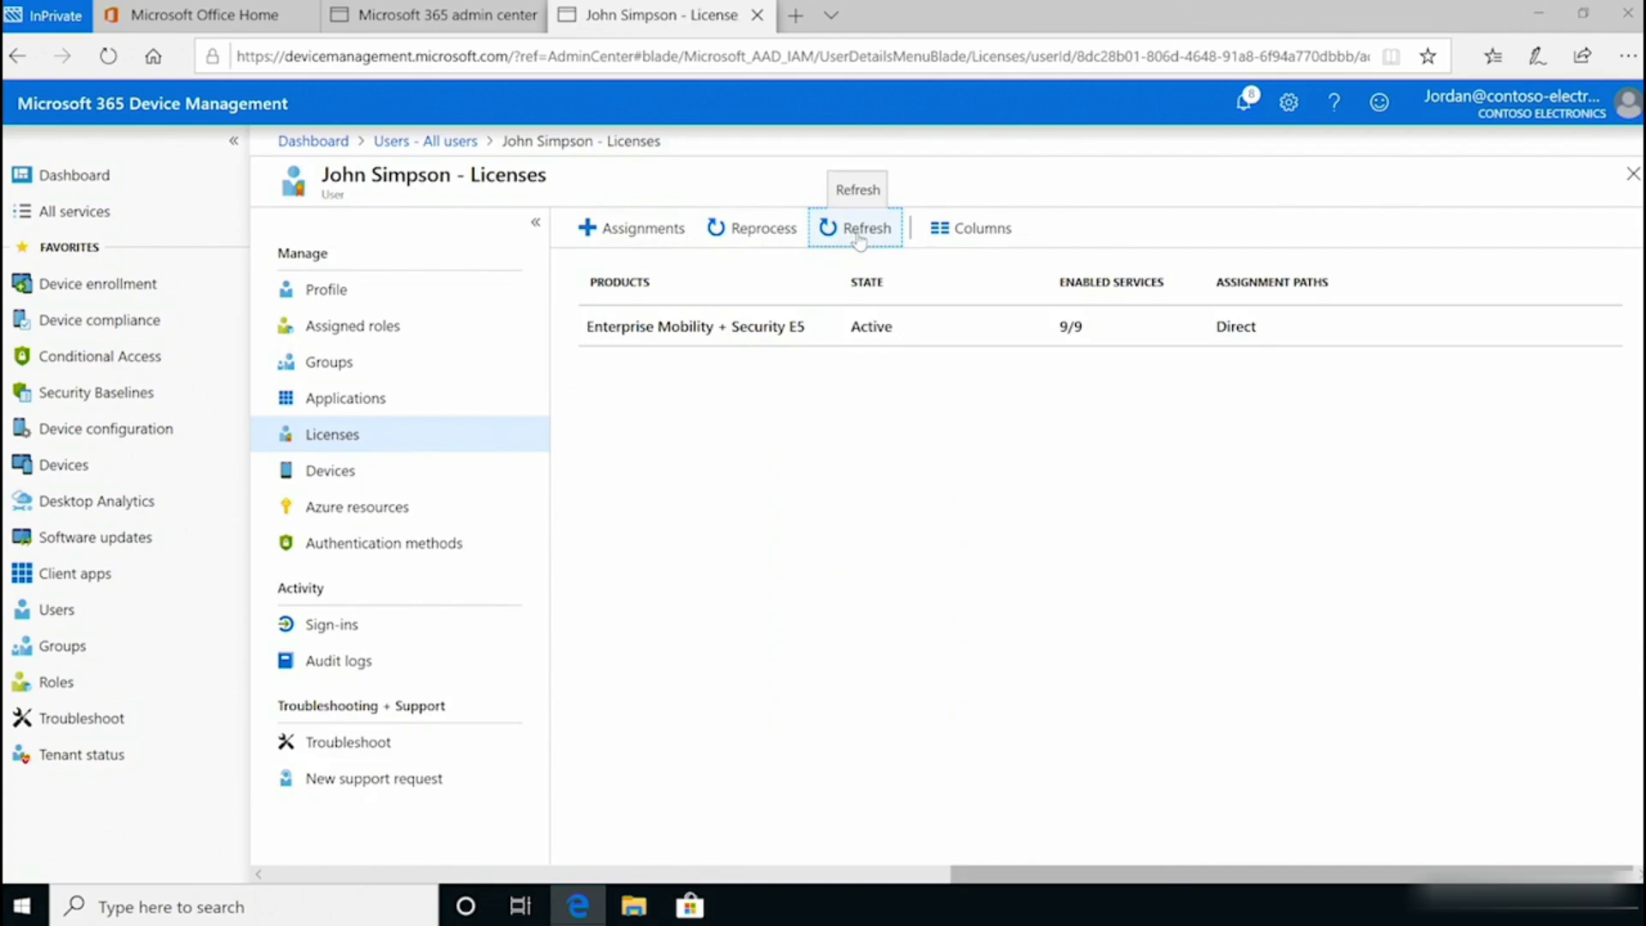